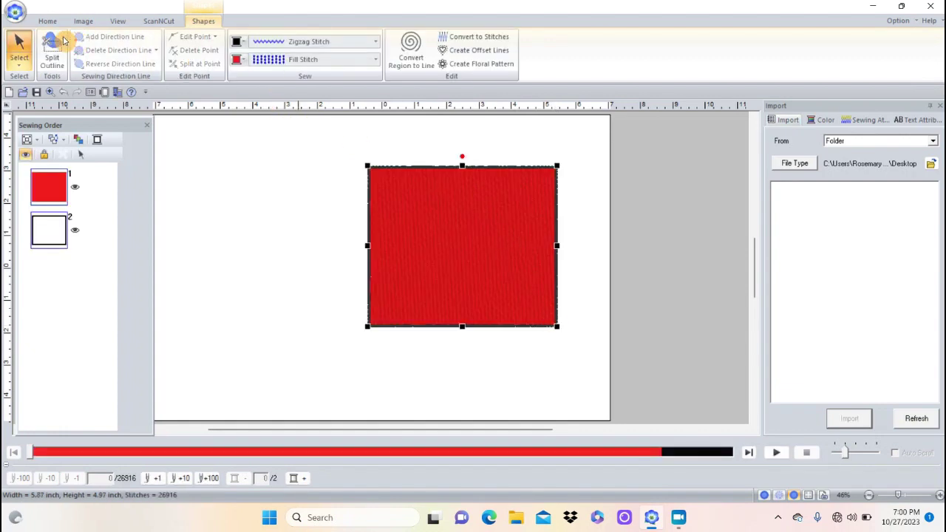
Magnify the lower part of the red fill-stitched square and start the Input Stamp Tool.
{"action": "left_click", "coordinate": [48, 21]}
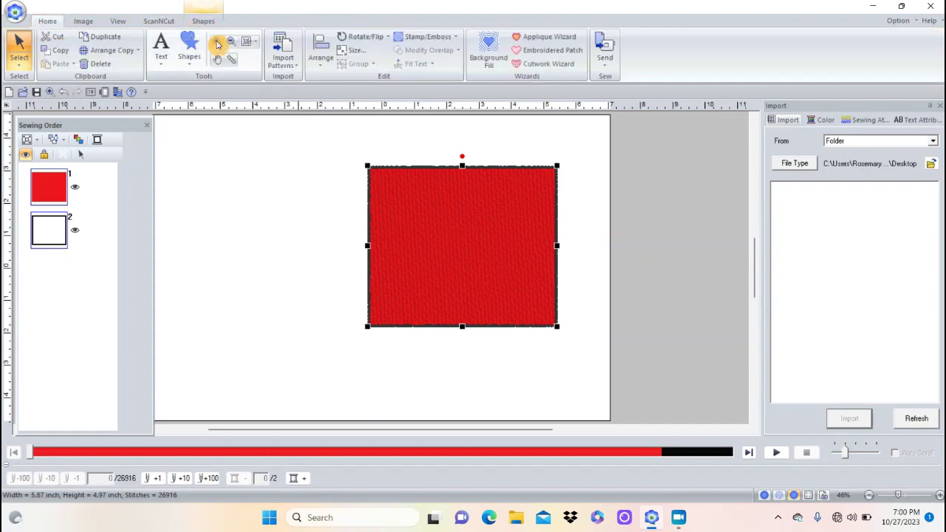
{"action": "left_click", "coordinate": [216, 43]}
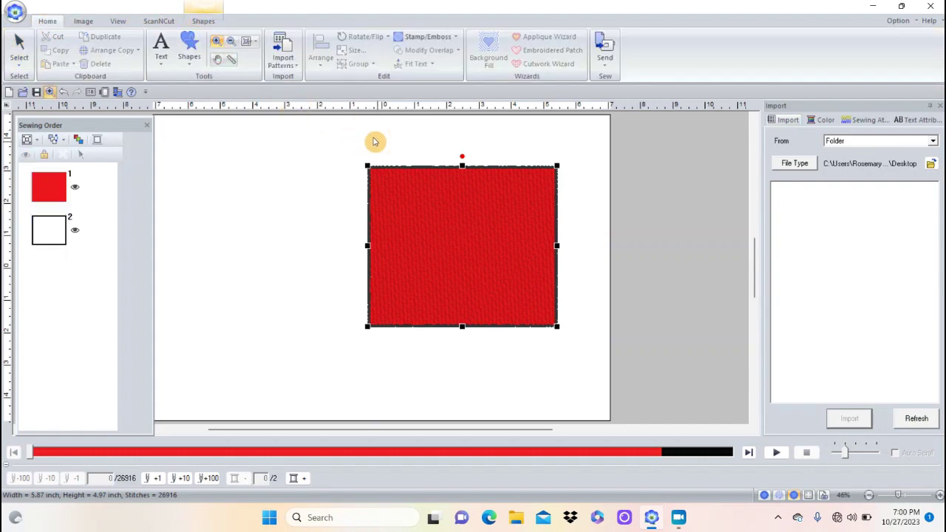
{"action": "left_click_drag", "start_coordinate": [392, 180], "coordinate": [556, 328]}
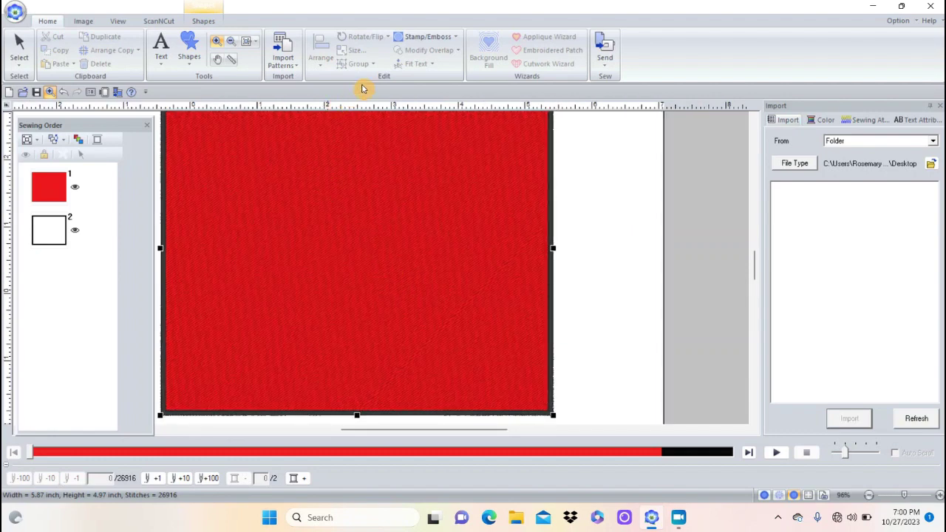
{"action": "left_click", "coordinate": [426, 37]}
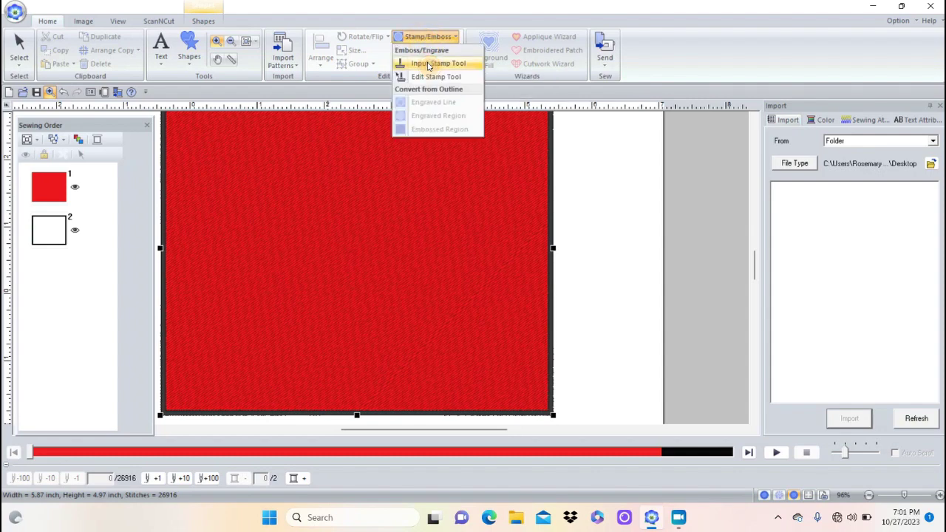
{"action": "left_click", "coordinate": [428, 65]}
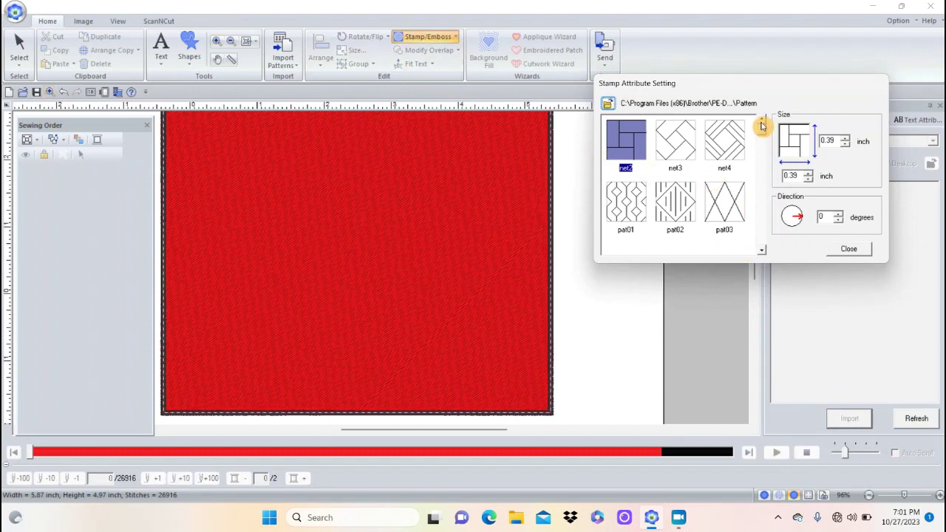
Examine the built-in stamp patterns, from the net designs through the card-suit and circle shapes to the letters.
{"action": "left_click", "coordinate": [762, 252]}
{"action": "left_click", "coordinate": [762, 252]}
{"action": "left_click", "coordinate": [762, 251]}
{"action": "left_click", "coordinate": [762, 252]}
{"action": "left_click", "coordinate": [762, 252]}
{"action": "left_click", "coordinate": [763, 253]}
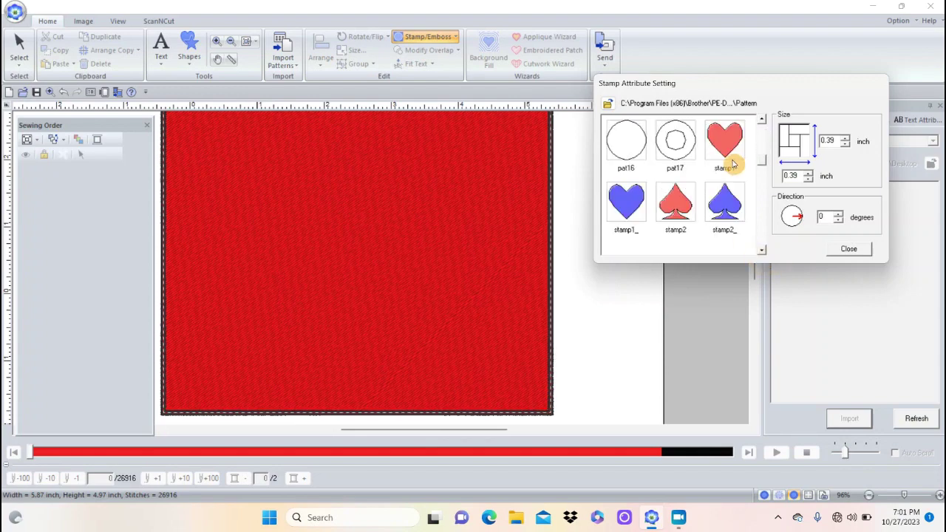
{"action": "left_click", "coordinate": [762, 252]}
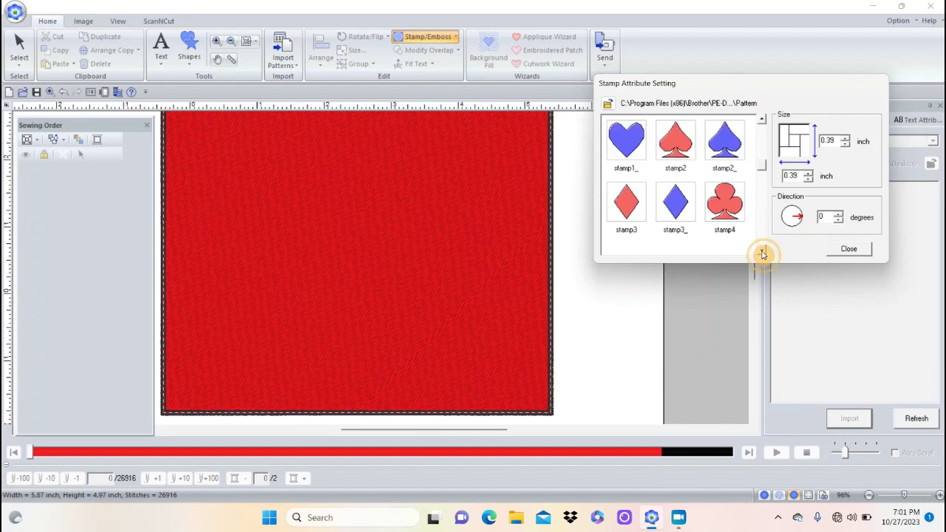
{"action": "left_click", "coordinate": [762, 252]}
{"action": "left_click", "coordinate": [763, 252]}
{"action": "left_click", "coordinate": [763, 253]}
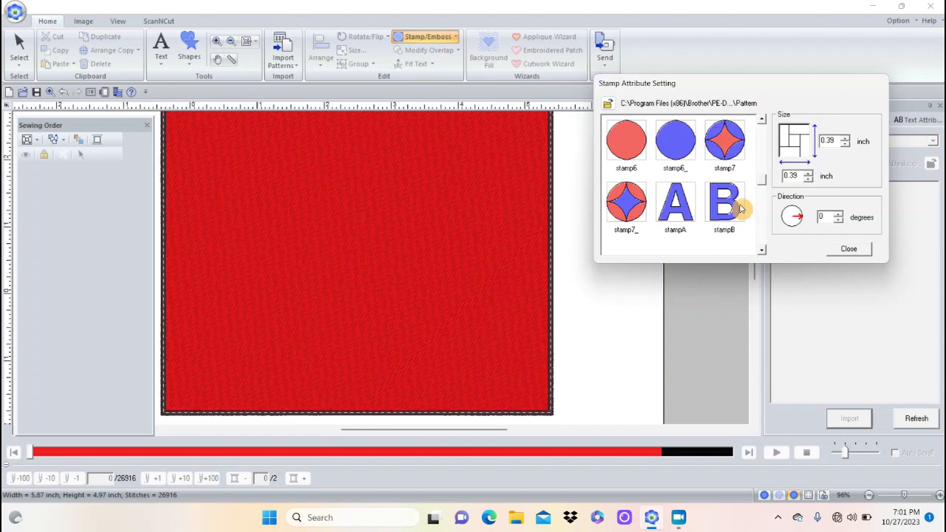
{"action": "left_click", "coordinate": [762, 252]}
{"action": "left_click", "coordinate": [762, 252]}
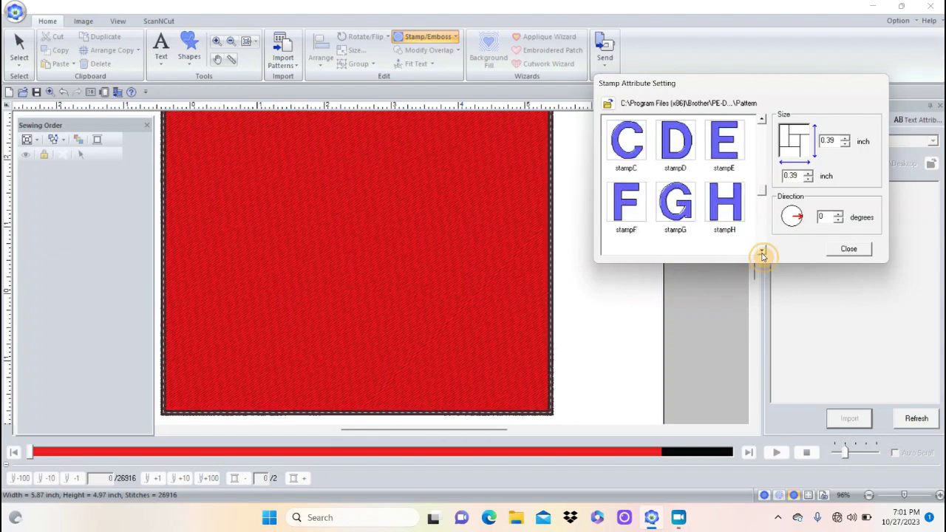
Stamp the blue star pattern stamp5_ at 0.39 inch once in the upper-right part of the red fill.
{"action": "left_click", "coordinate": [762, 124]}
{"action": "left_click", "coordinate": [763, 124]}
{"action": "left_click", "coordinate": [762, 124]}
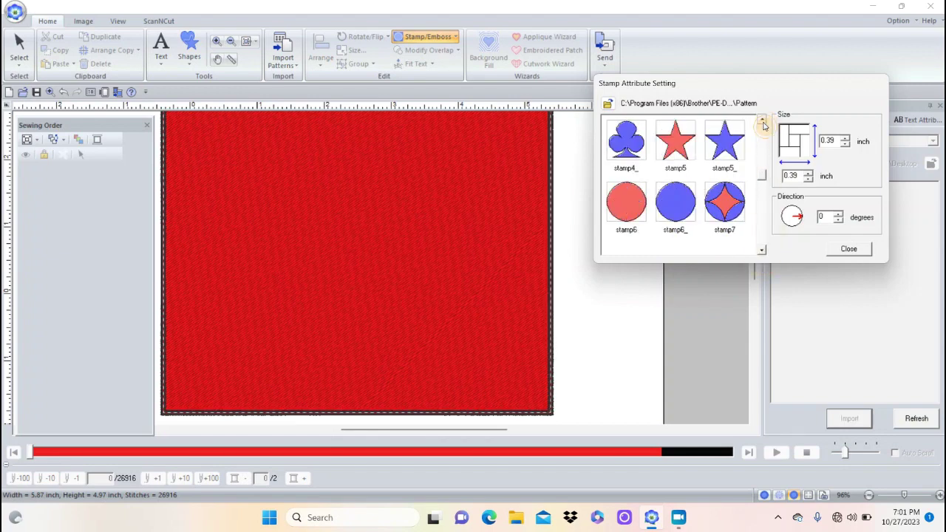
{"action": "left_click", "coordinate": [763, 124]}
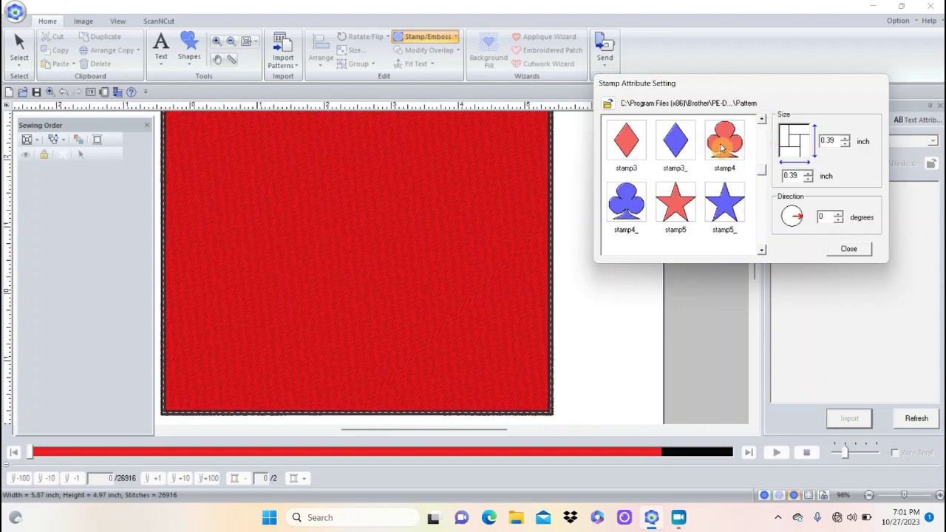
{"action": "left_click", "coordinate": [726, 209]}
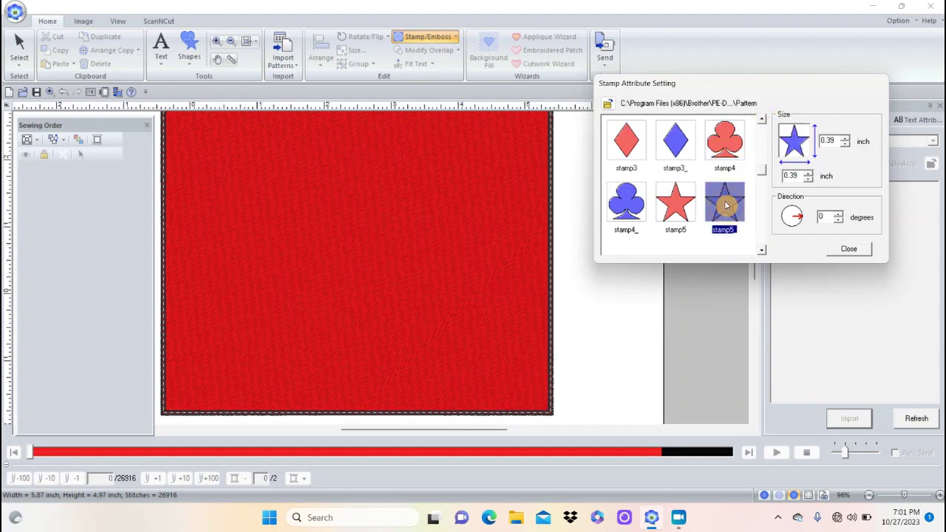
{"action": "left_click", "coordinate": [455, 182]}
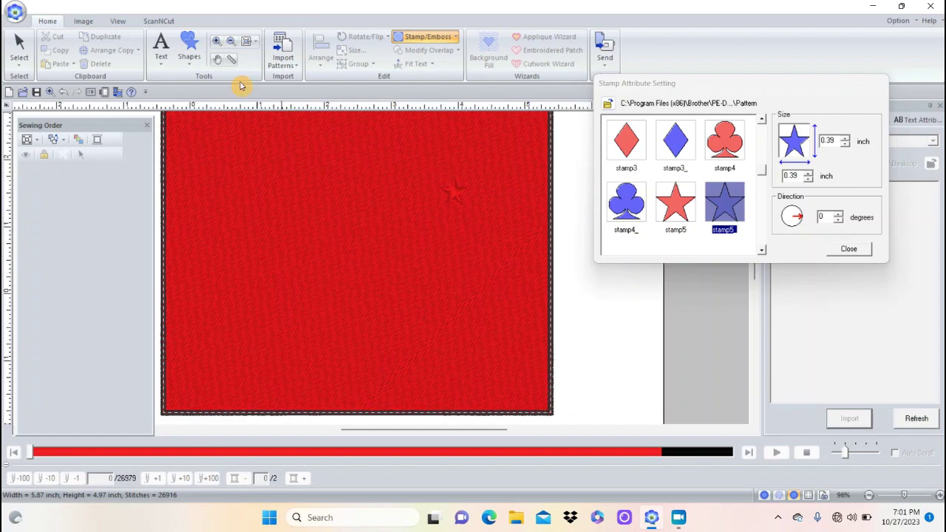
Stamp the red star pattern stamp5 at 0.39 inch on the fill, above and to the right of the first star.
{"action": "left_click", "coordinate": [218, 42]}
{"action": "left_click_drag", "start_coordinate": [355, 136], "coordinate": [510, 239]}
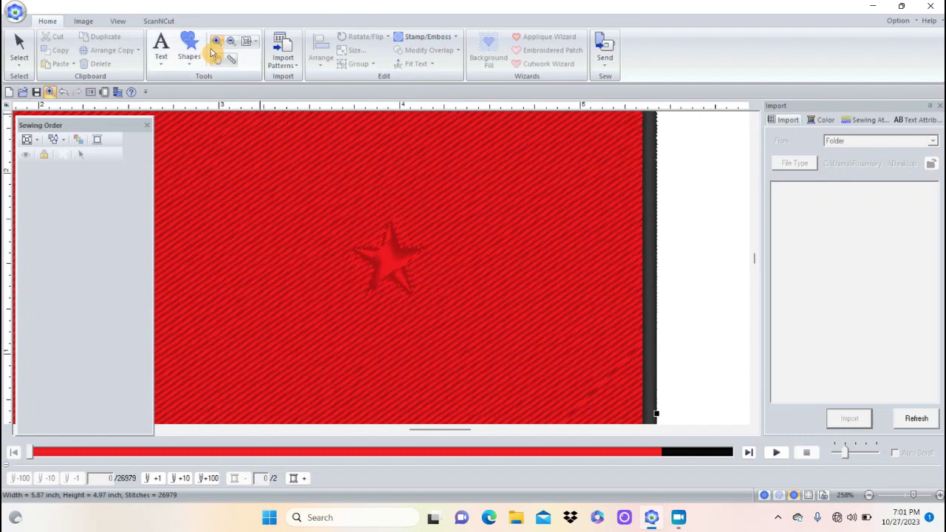
{"action": "left_click", "coordinate": [414, 37]}
{"action": "left_click", "coordinate": [417, 64]}
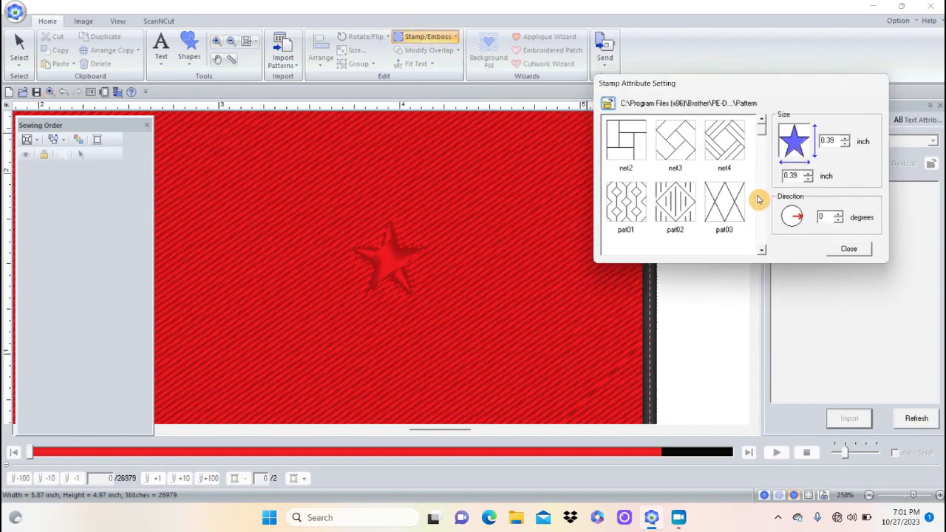
{"action": "scroll", "coordinate": [762, 255], "scroll_direction": "down", "scroll_amount": 8}
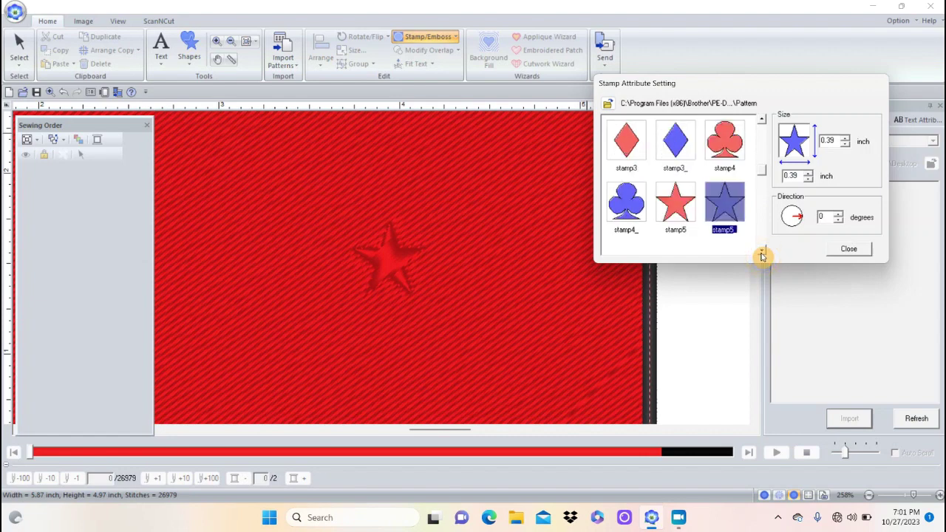
{"action": "left_click", "coordinate": [675, 207]}
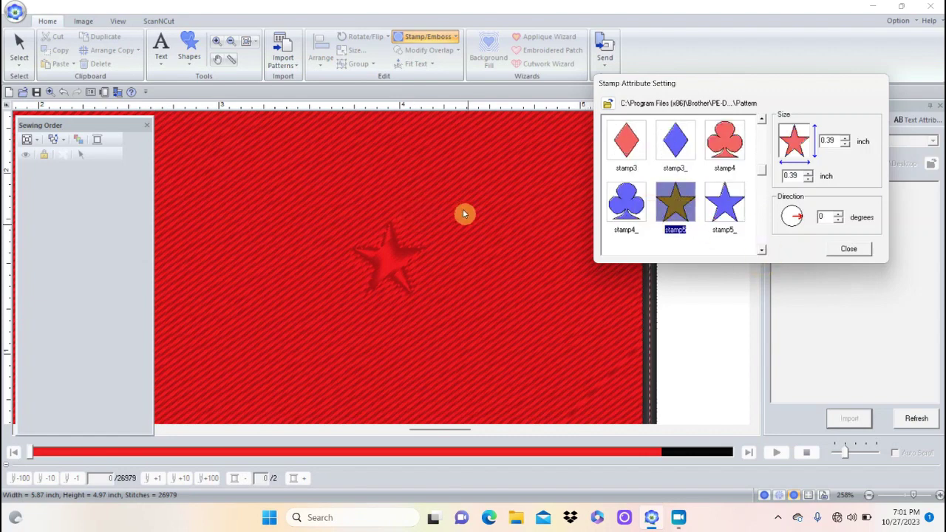
{"action": "left_click", "coordinate": [524, 200]}
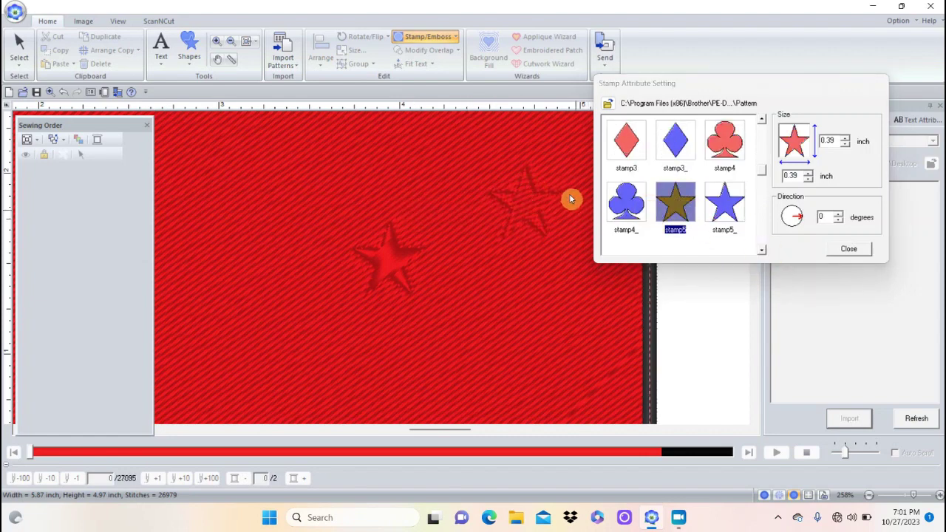
Stamp the letter R pattern stampR on the red fill, just below the second star.
{"action": "left_click", "coordinate": [762, 253]}
{"action": "left_click", "coordinate": [762, 252]}
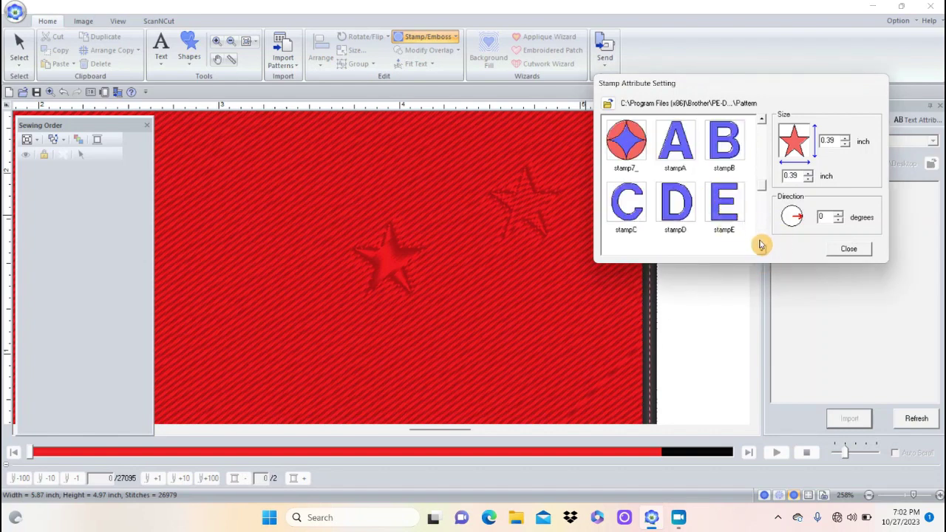
{"action": "left_click", "coordinate": [762, 253]}
{"action": "left_click", "coordinate": [762, 252]}
{"action": "left_click", "coordinate": [762, 253]}
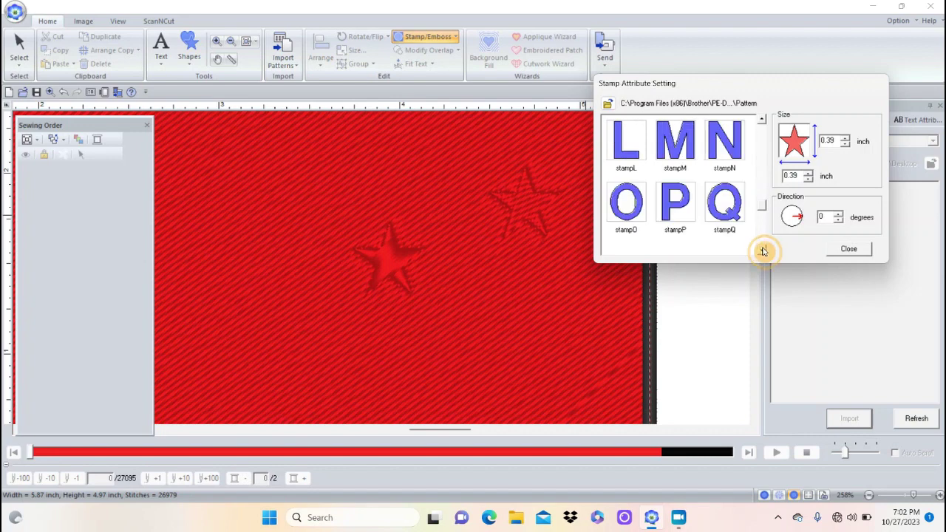
{"action": "left_click", "coordinate": [761, 252]}
{"action": "left_click", "coordinate": [626, 203]}
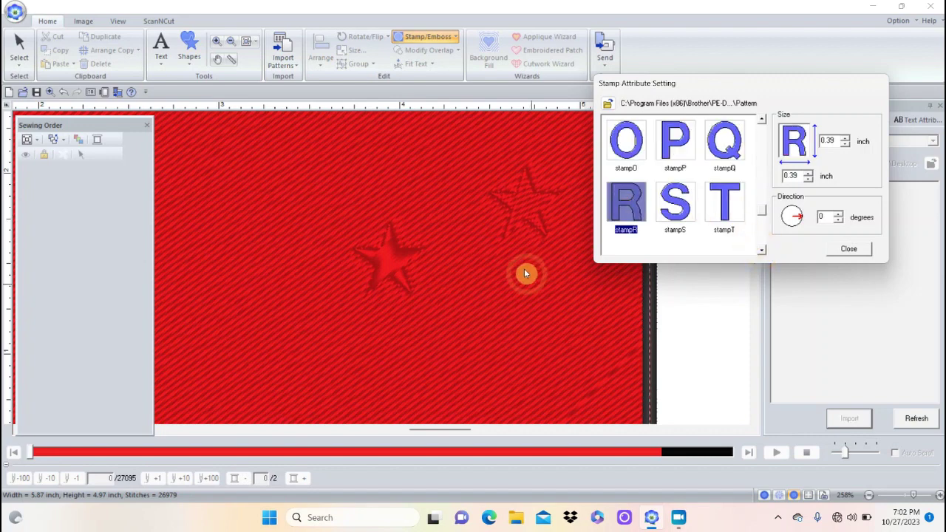
{"action": "left_click", "coordinate": [515, 290]}
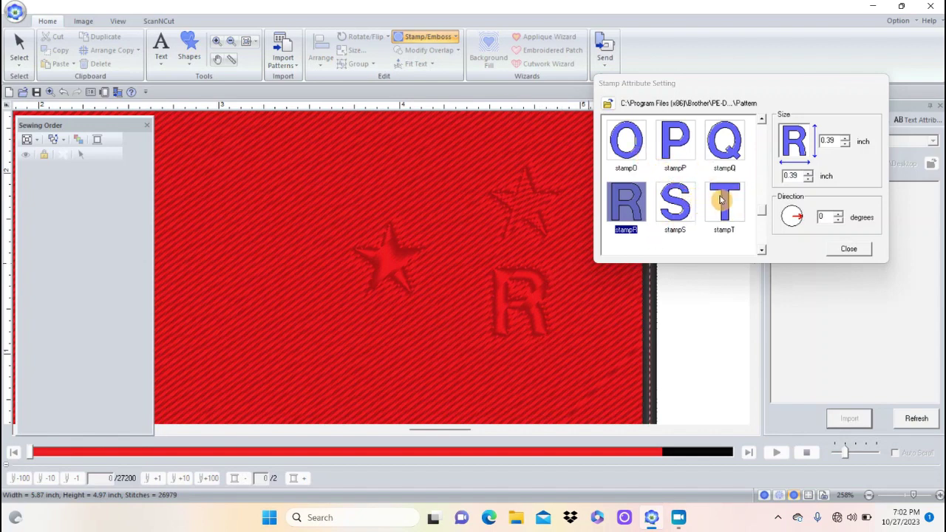
Stamp the letter S pattern stampS above and left of the first star, sized 0.47 by 0.47 inch and turned 69 degrees.
{"action": "left_click", "coordinate": [686, 212]}
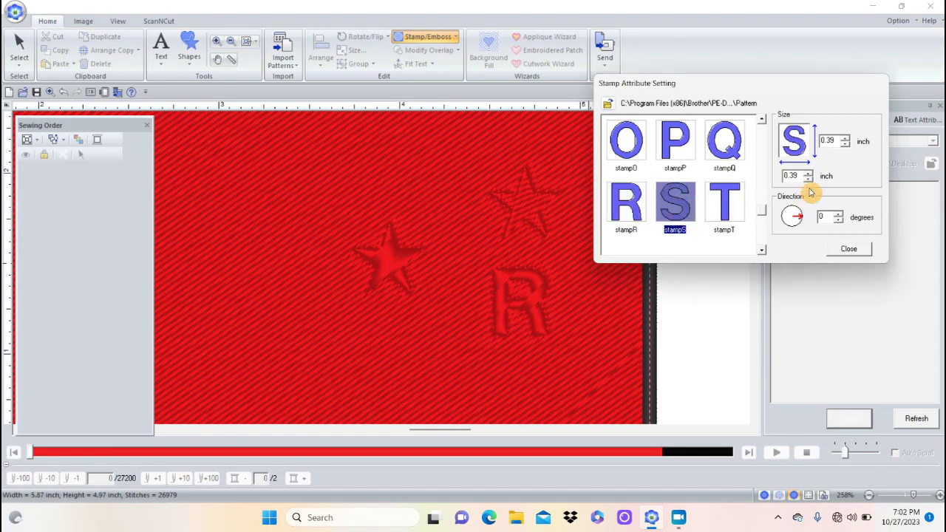
{"action": "left_click", "coordinate": [846, 147]}
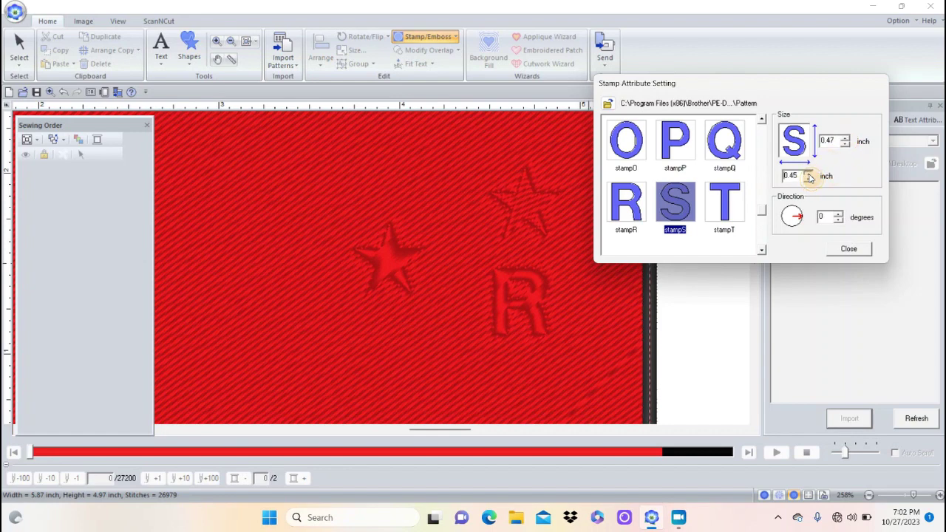
{"action": "left_click", "coordinate": [795, 215]}
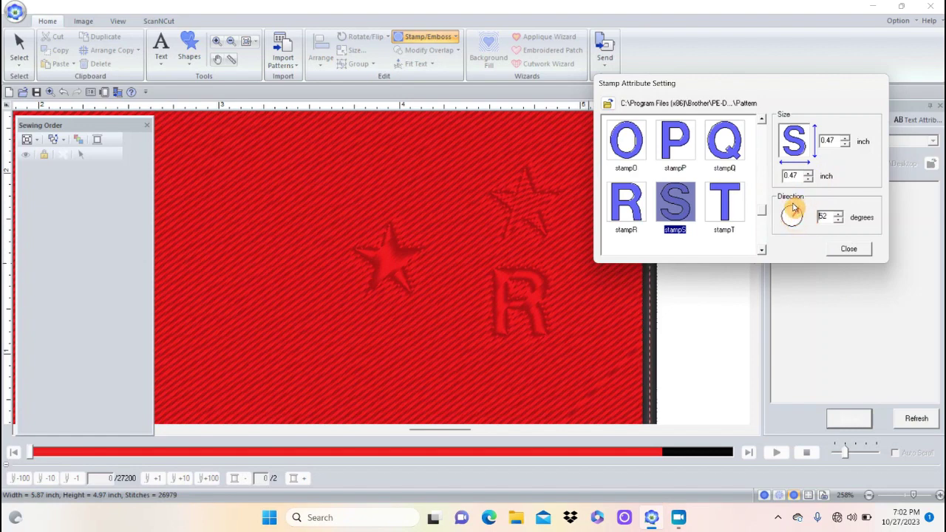
{"action": "left_click", "coordinate": [308, 169]}
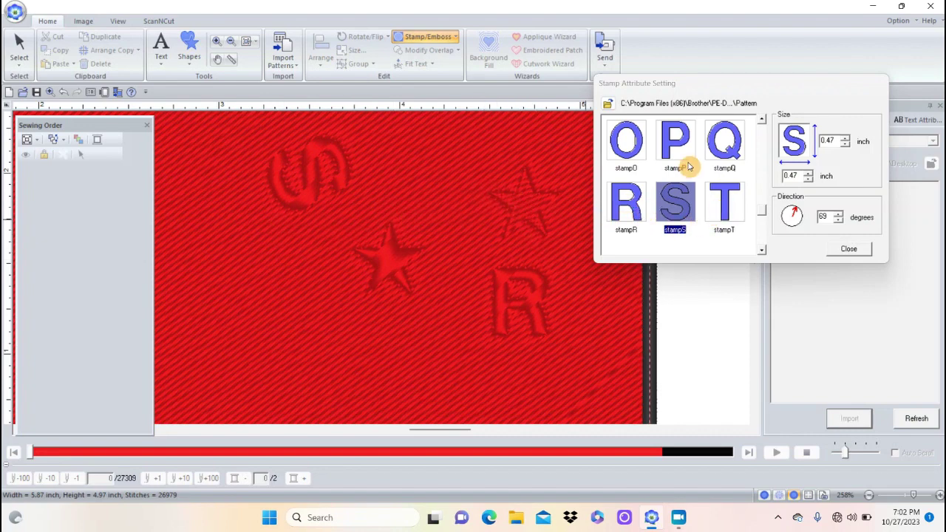
{"action": "left_click", "coordinate": [851, 249]}
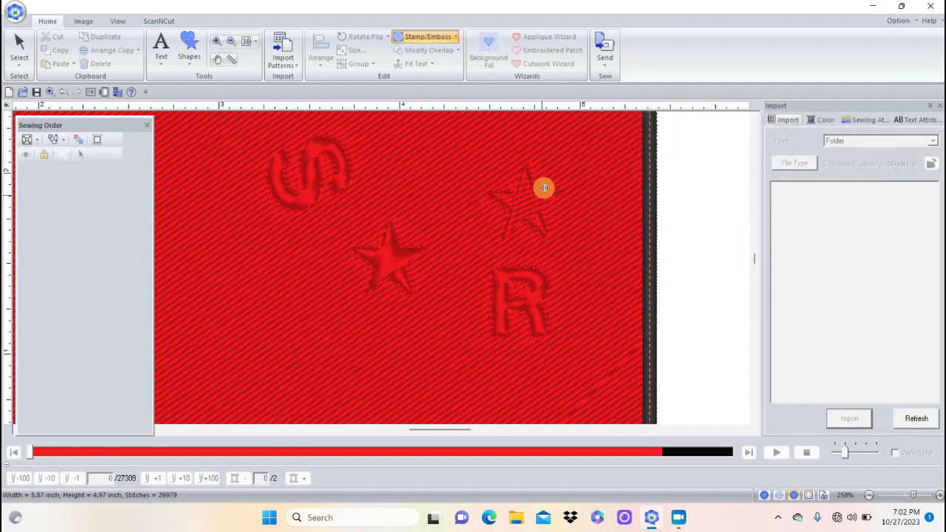
{"action": "left_click", "coordinate": [416, 37]}
{"action": "left_click", "coordinate": [422, 77]}
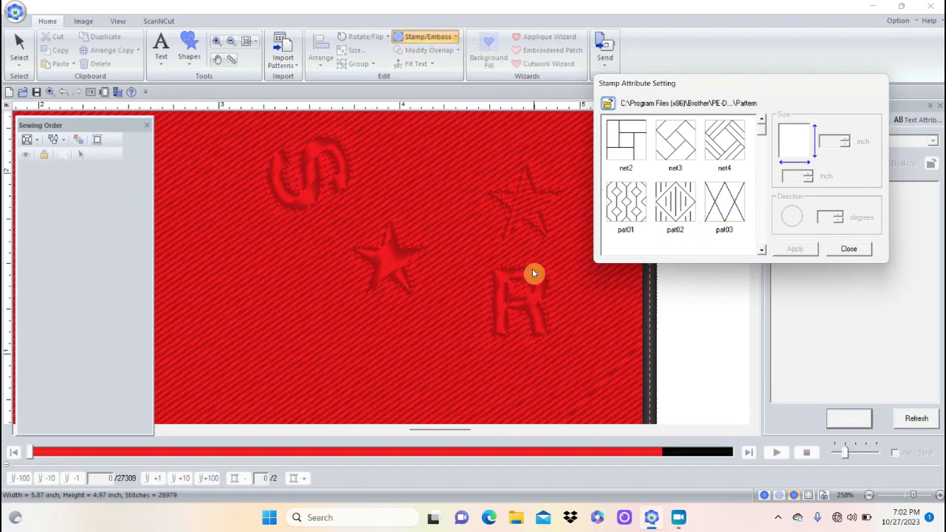
{"action": "left_click", "coordinate": [22, 45]}
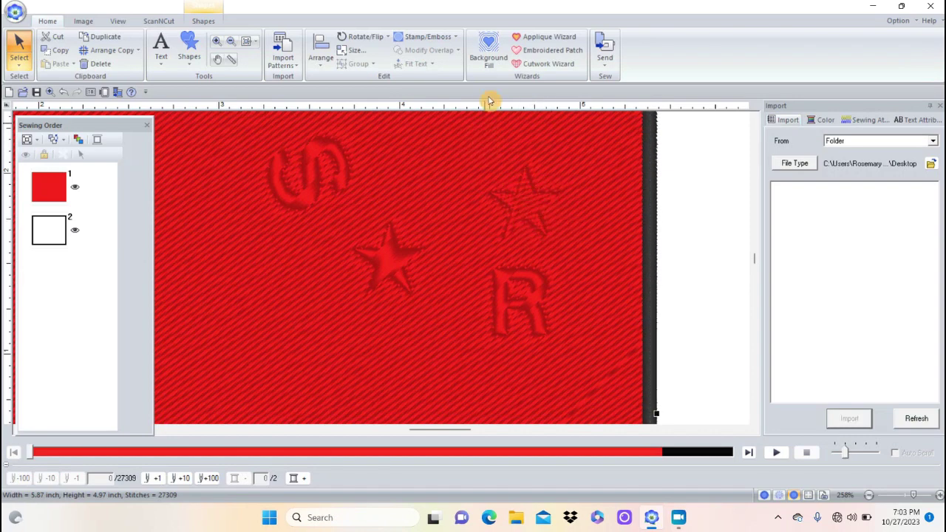
Select the upper-right star stamp with the Edit Stamp Tool to examine its pattern, size and direction settings.
{"action": "left_click", "coordinate": [426, 41]}
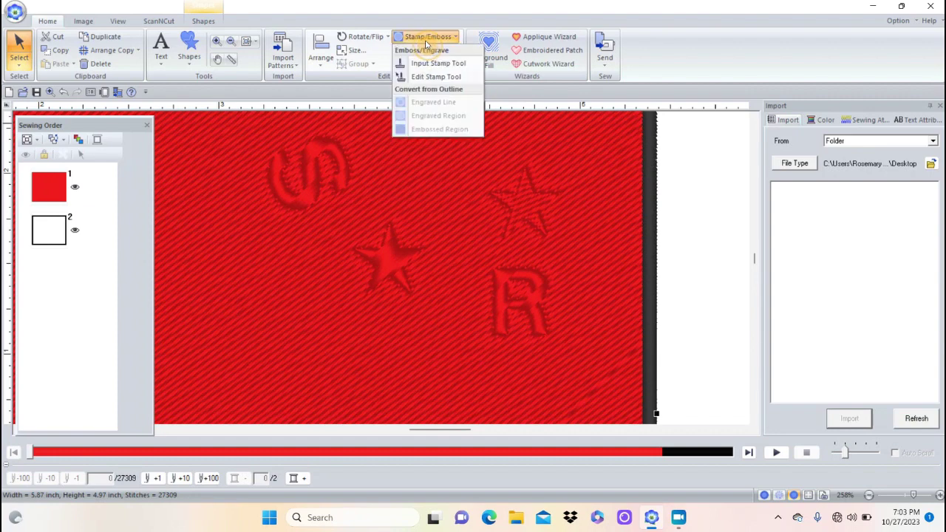
{"action": "left_click", "coordinate": [429, 78]}
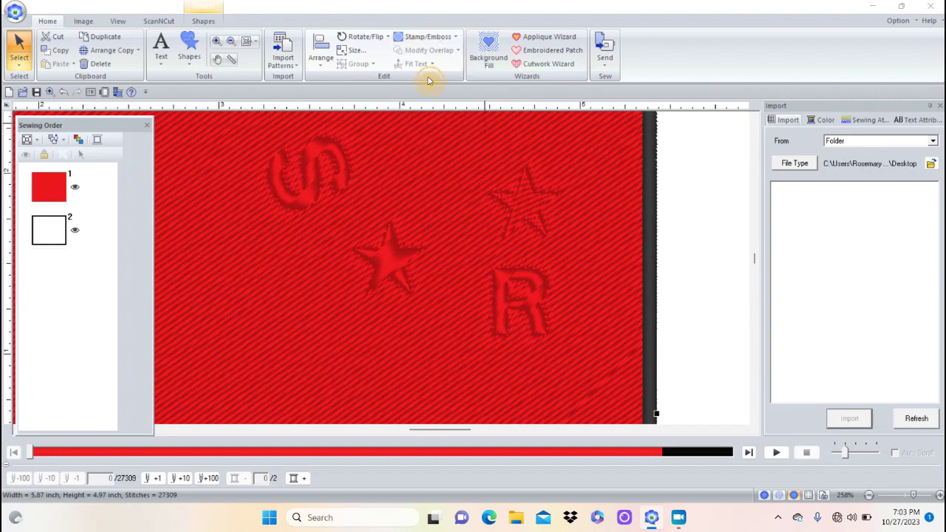
{"action": "left_click", "coordinate": [525, 188]}
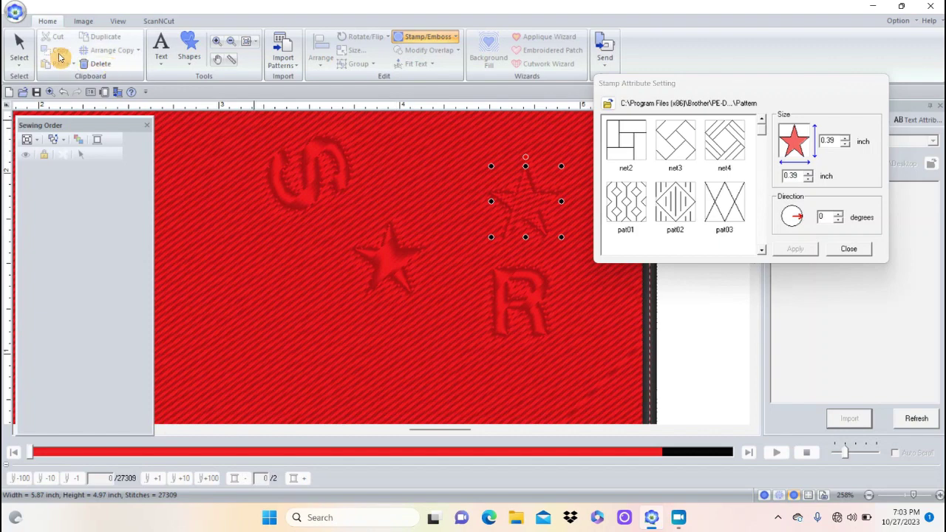
{"action": "left_click", "coordinate": [19, 65]}
{"action": "left_click", "coordinate": [58, 105]}
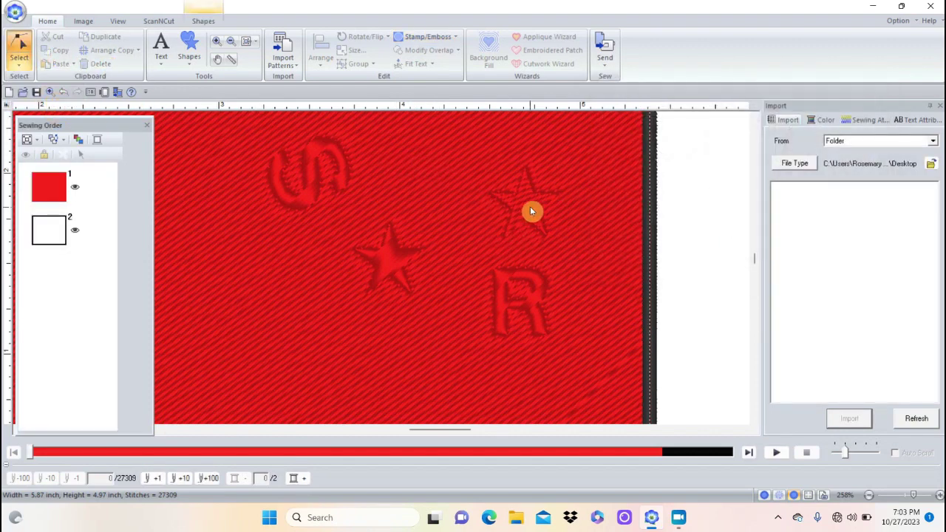
{"action": "left_click", "coordinate": [20, 65]}
{"action": "left_click", "coordinate": [20, 65]}
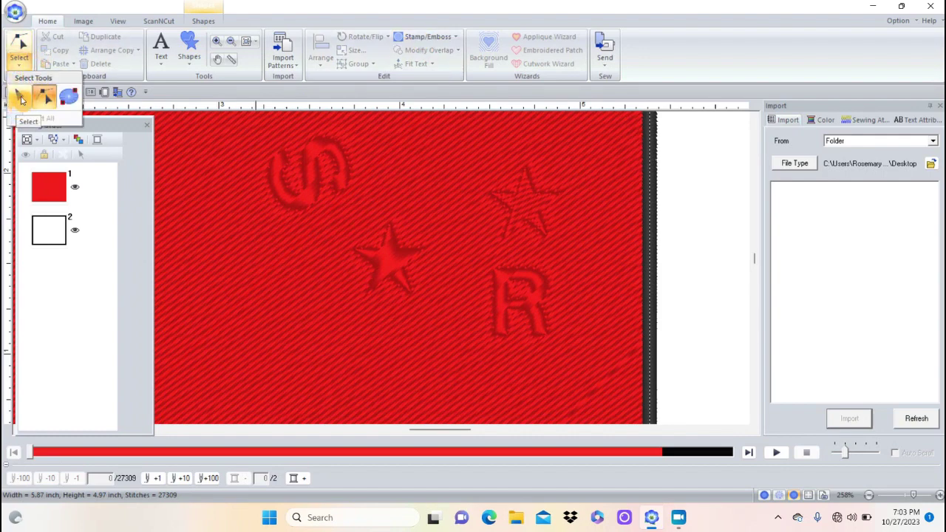
{"action": "left_click", "coordinate": [20, 99]}
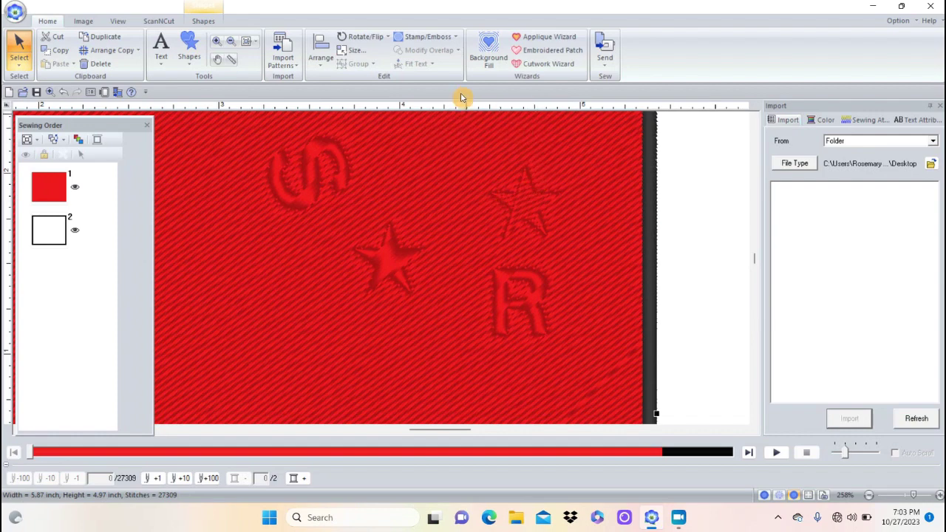
With the Edit Stamp Tool, enlarge the upper-right star stamp to 0.53 inch, rotate it to 48 degrees and shift it left toward the S.
{"action": "left_click", "coordinate": [447, 42]}
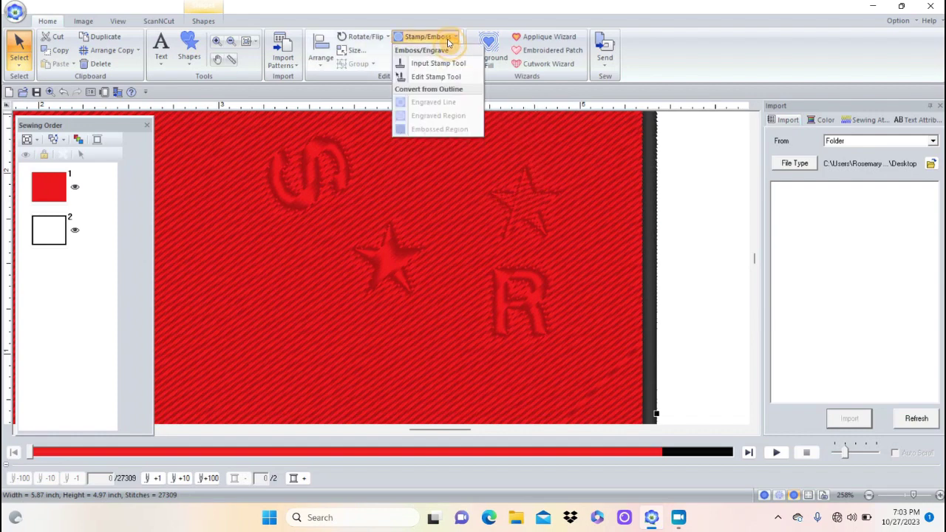
{"action": "left_click", "coordinate": [436, 77]}
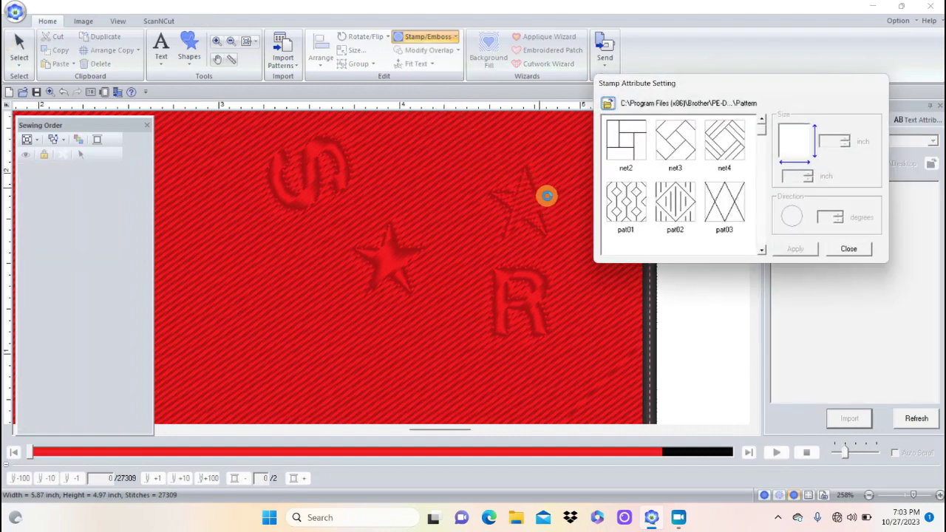
{"action": "left_click", "coordinate": [546, 195]}
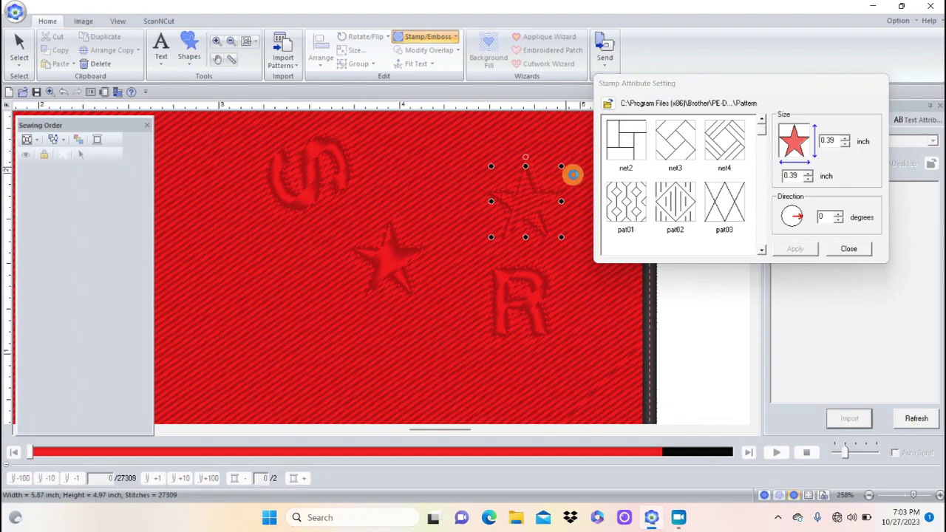
{"action": "left_click_drag", "start_coordinate": [562, 165], "coordinate": [475, 196]}
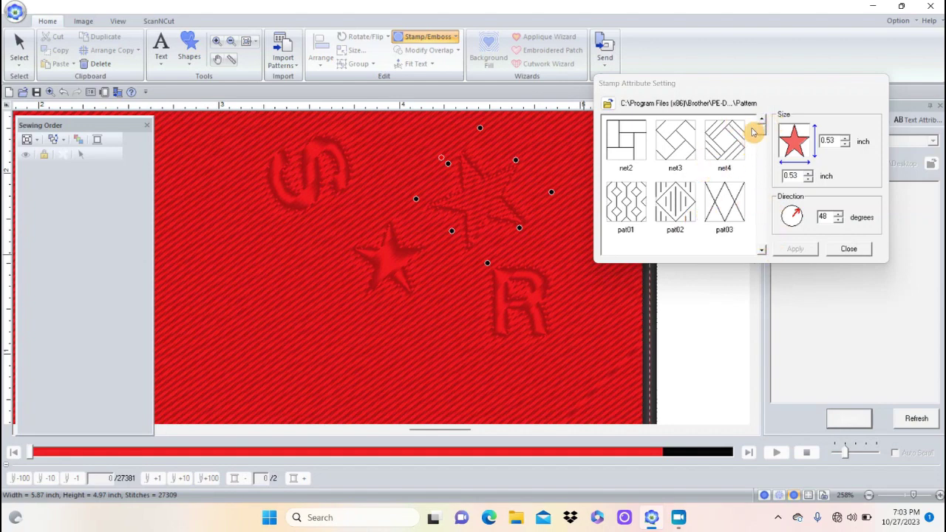
{"action": "left_click", "coordinate": [761, 251]}
{"action": "left_click", "coordinate": [761, 252]}
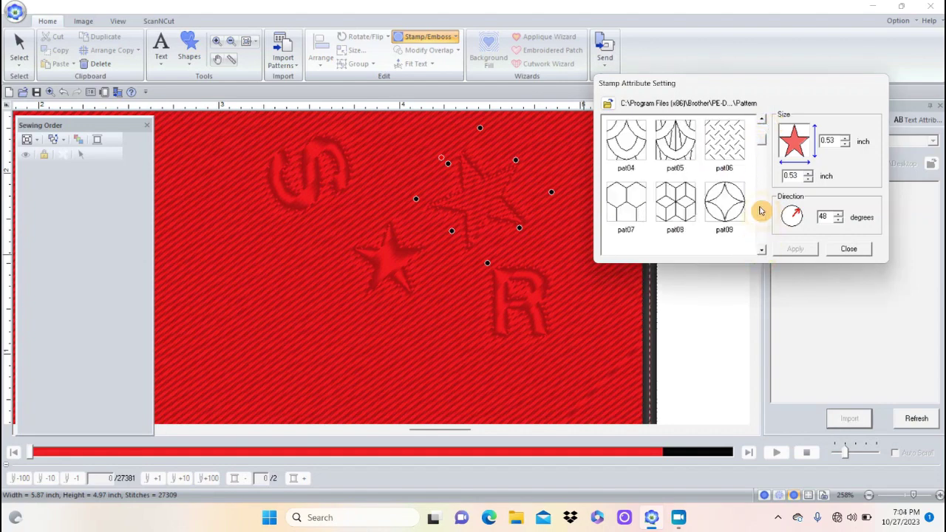
{"action": "left_click", "coordinate": [762, 173]}
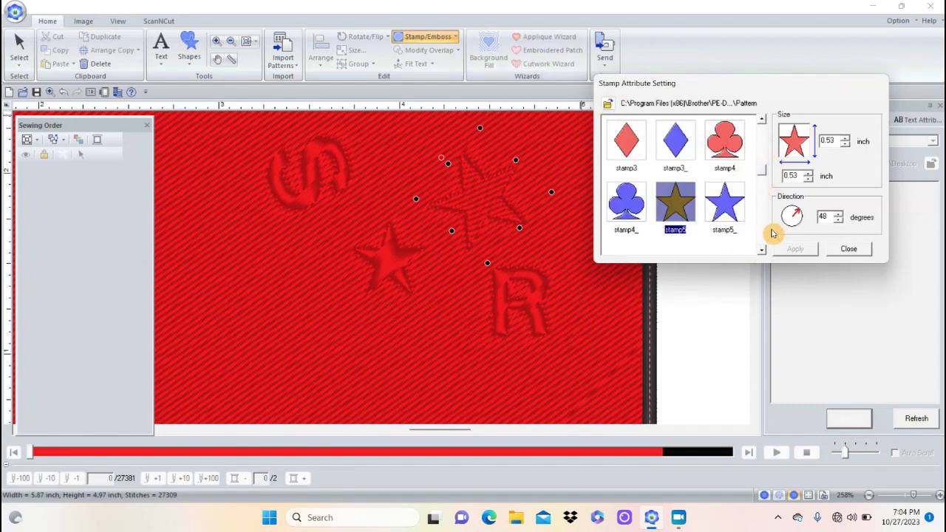
{"action": "left_click", "coordinate": [841, 250]}
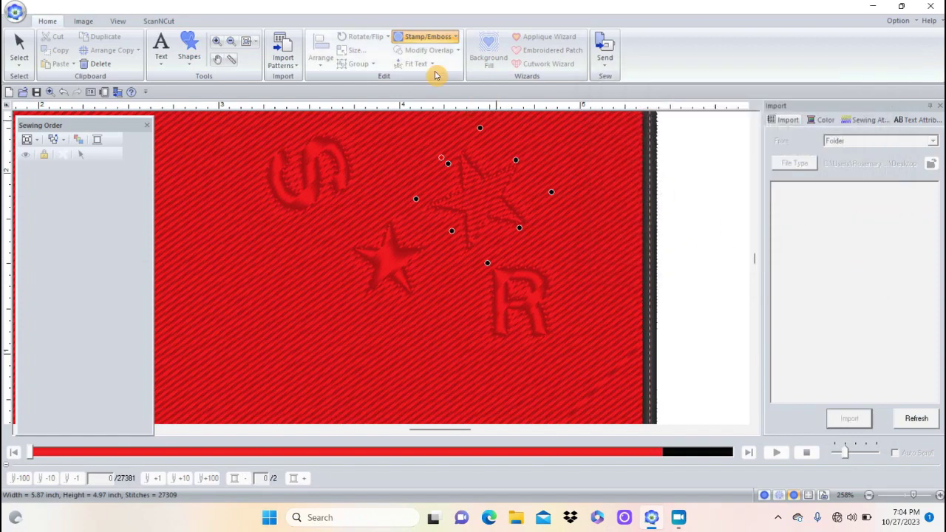
Stamp the test2 pattern on the red fill with the Input Stamp Tool, below and left of the solid star, at 0.47 inch and 69 degrees.
{"action": "left_click", "coordinate": [425, 38]}
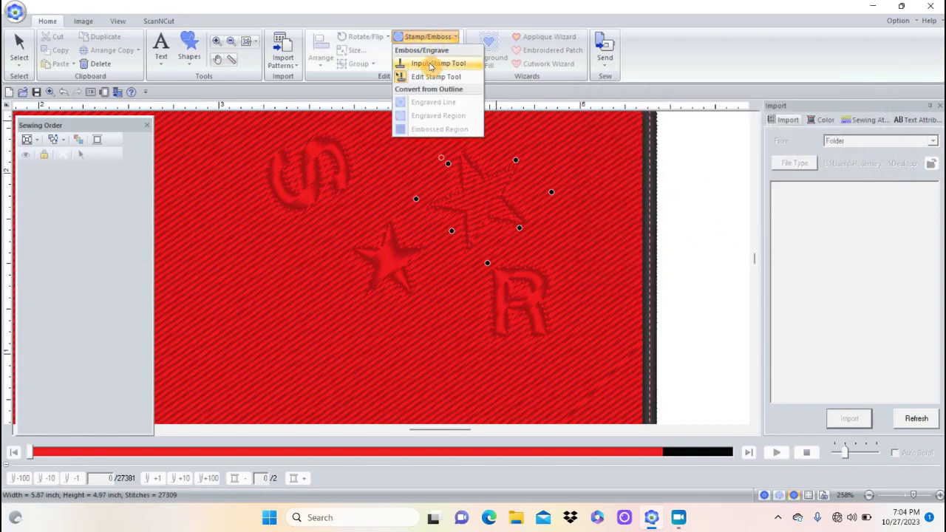
{"action": "left_click", "coordinate": [436, 65]}
{"action": "left_click", "coordinate": [761, 250]}
{"action": "left_click", "coordinate": [762, 249]}
{"action": "left_click", "coordinate": [761, 250]}
{"action": "left_click", "coordinate": [761, 250]}
{"action": "left_click", "coordinate": [761, 250]}
{"action": "left_click", "coordinate": [761, 252]}
{"action": "left_click", "coordinate": [761, 252]}
{"action": "left_click", "coordinate": [761, 252]}
{"action": "left_click", "coordinate": [761, 252]}
{"action": "left_click", "coordinate": [761, 252]}
{"action": "left_click", "coordinate": [761, 253]}
{"action": "left_click", "coordinate": [761, 253]}
{"action": "left_click", "coordinate": [761, 253]}
{"action": "left_click", "coordinate": [761, 252]}
{"action": "left_click", "coordinate": [761, 253]}
{"action": "left_click", "coordinate": [761, 253]}
{"action": "left_click", "coordinate": [761, 253]}
{"action": "left_click", "coordinate": [761, 253]}
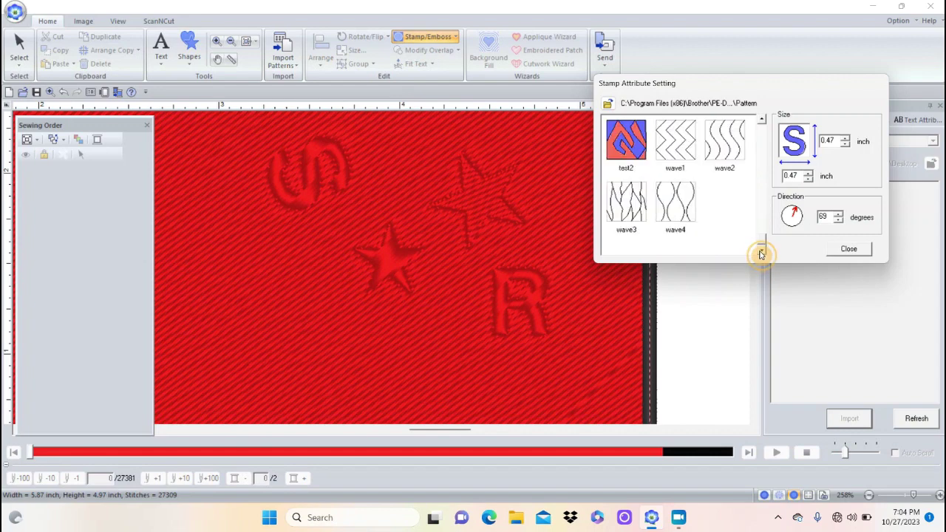
{"action": "left_click", "coordinate": [637, 127]}
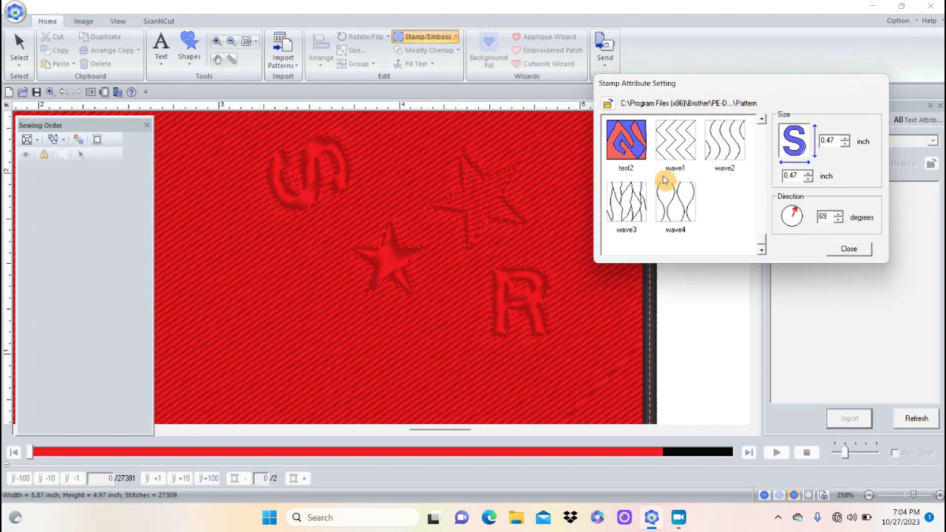
{"action": "left_click", "coordinate": [636, 140]}
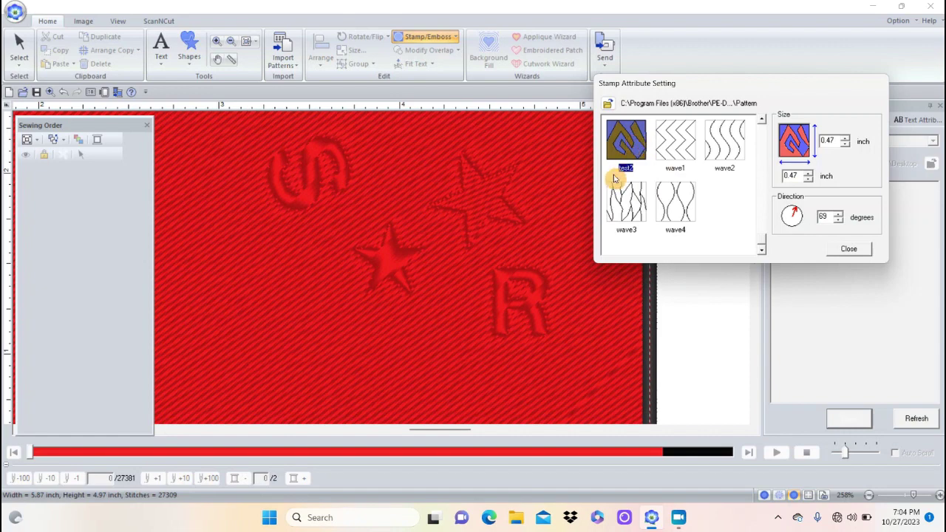
{"action": "left_click", "coordinate": [263, 297]}
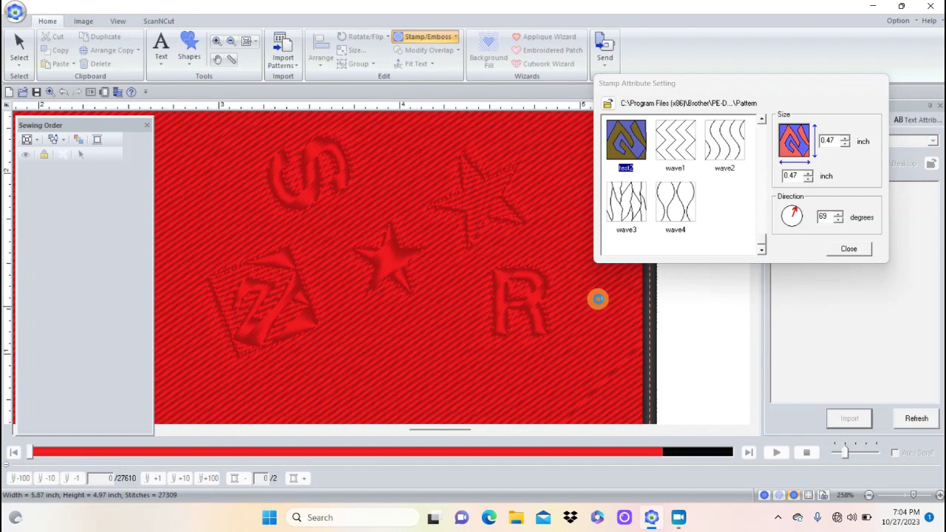
{"action": "left_click", "coordinate": [848, 248]}
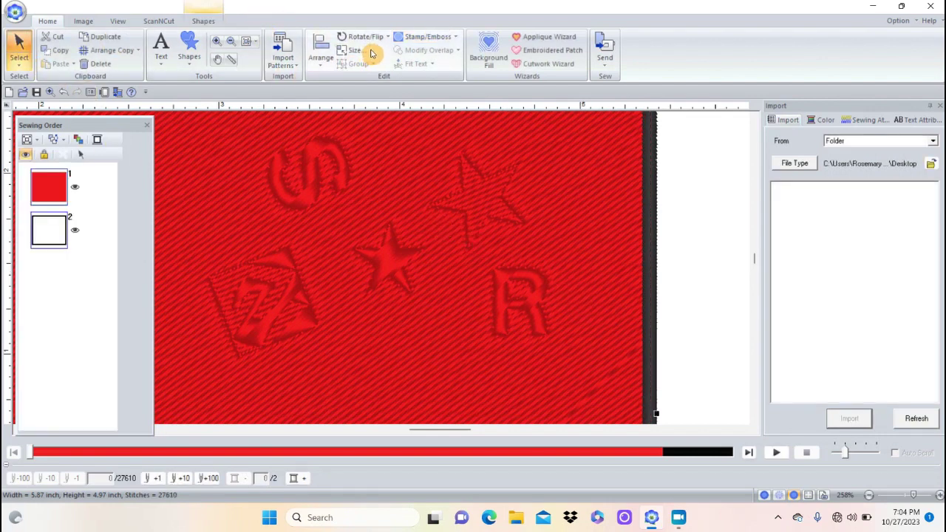
Draw an open straight line about 5.72 inches long horizontally across the red square, below the stamps and from border to border.
{"action": "left_click", "coordinate": [254, 43]}
{"action": "left_click", "coordinate": [268, 57]}
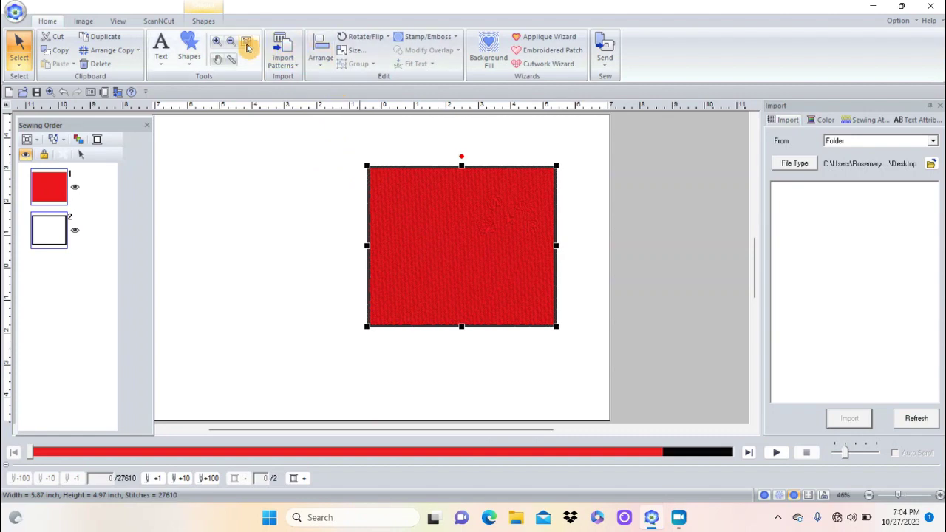
{"action": "left_click", "coordinate": [216, 43]}
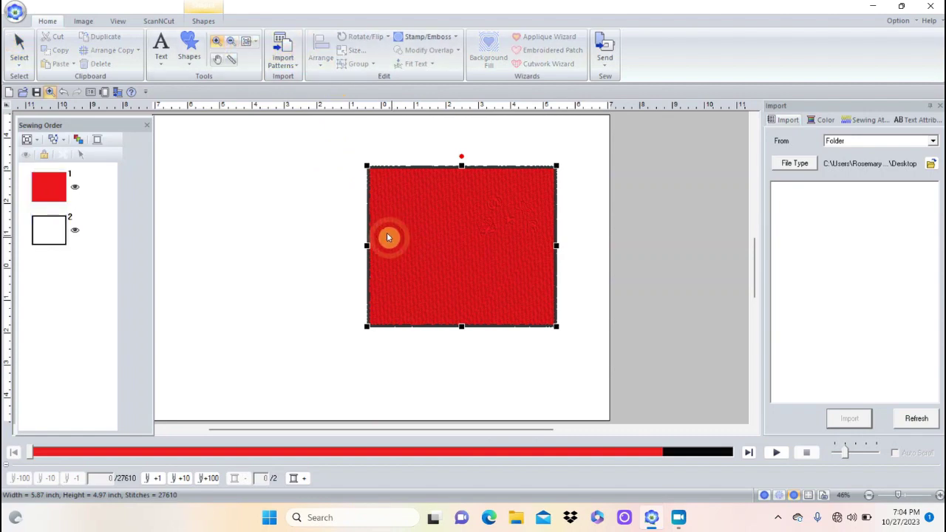
{"action": "left_click_drag", "start_coordinate": [365, 195], "coordinate": [488, 328]}
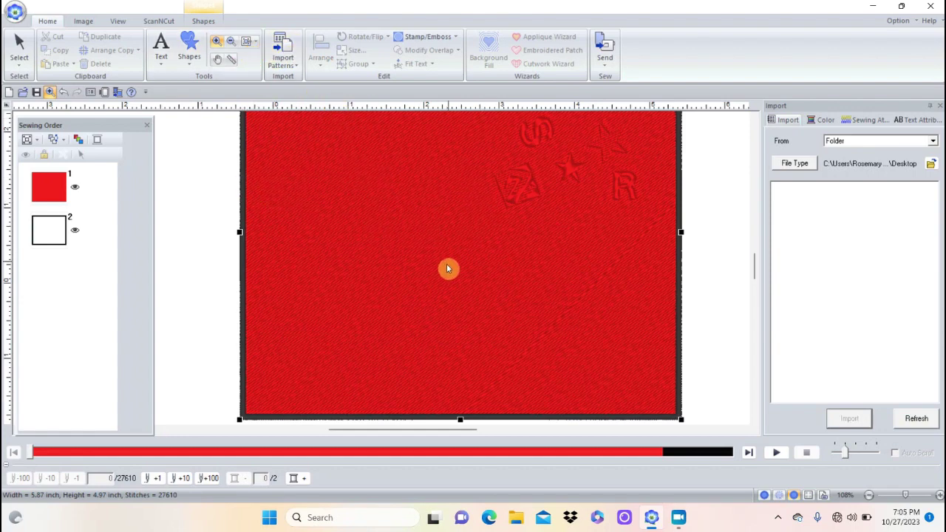
{"action": "left_click", "coordinate": [19, 47]}
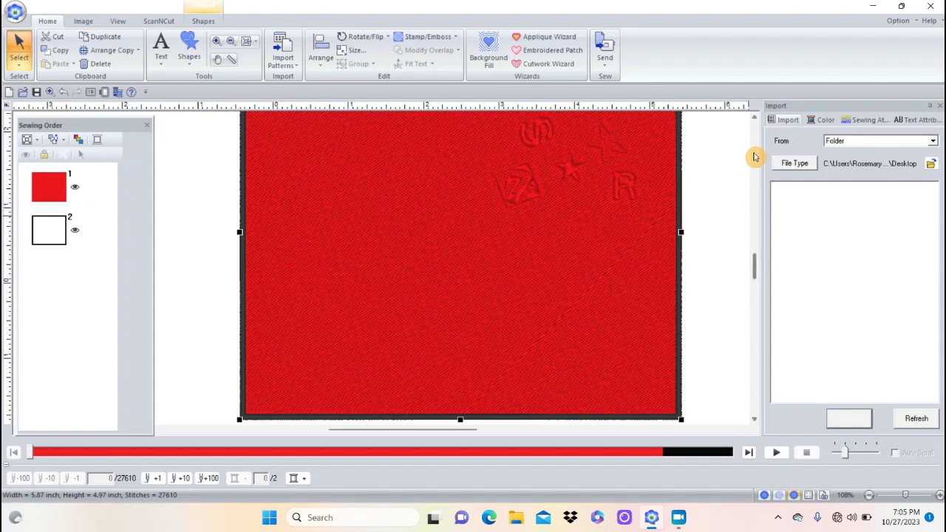
{"action": "left_click", "coordinate": [754, 120]}
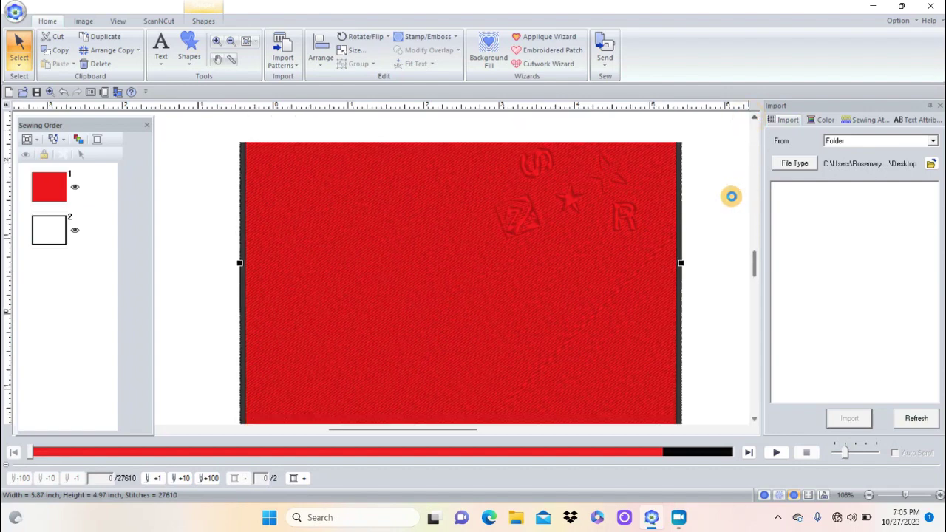
{"action": "scroll", "coordinate": [418, 137], "scroll_direction": "down", "scroll_amount": 1}
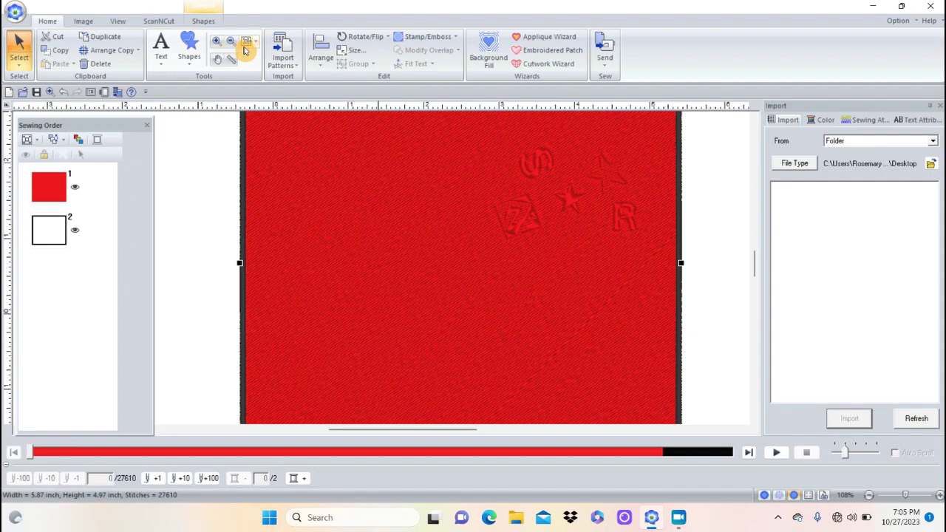
{"action": "left_click", "coordinate": [189, 60]}
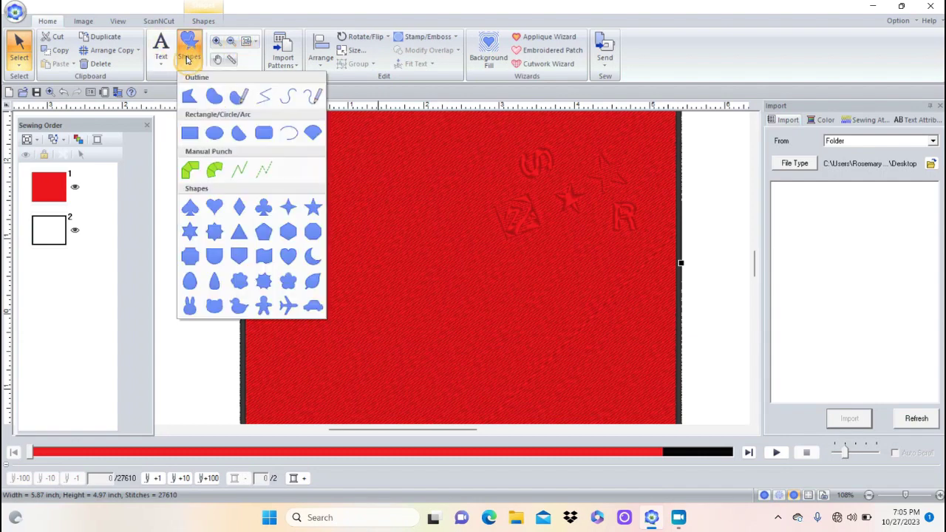
{"action": "left_click", "coordinate": [267, 96]}
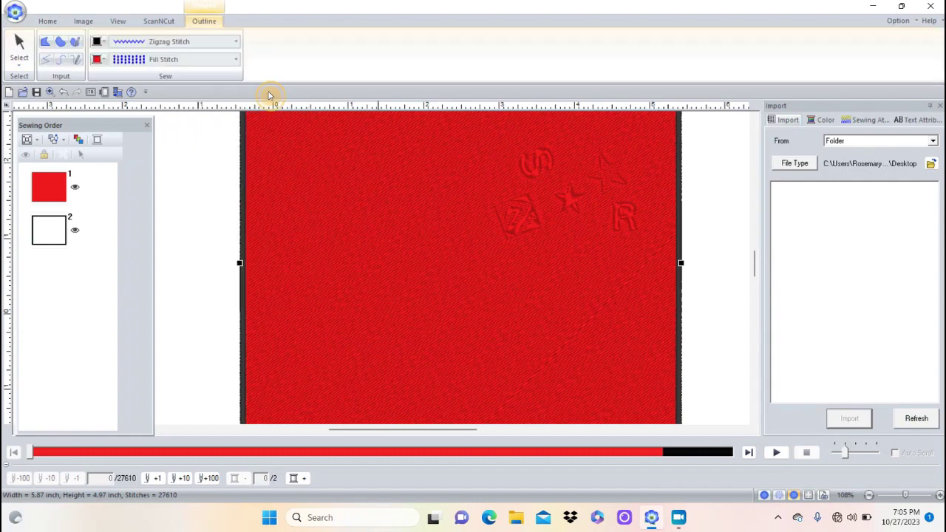
{"action": "left_click", "coordinate": [243, 302]}
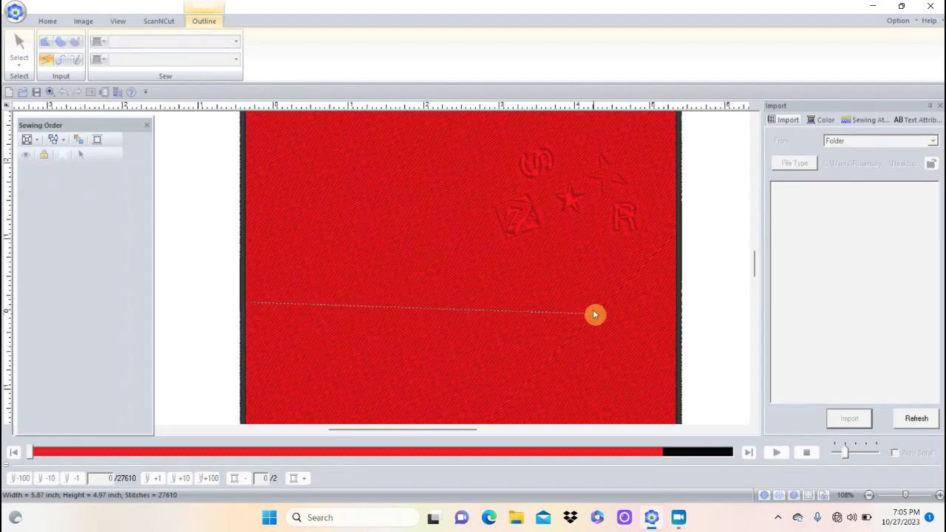
{"action": "double_click", "coordinate": [673, 303]}
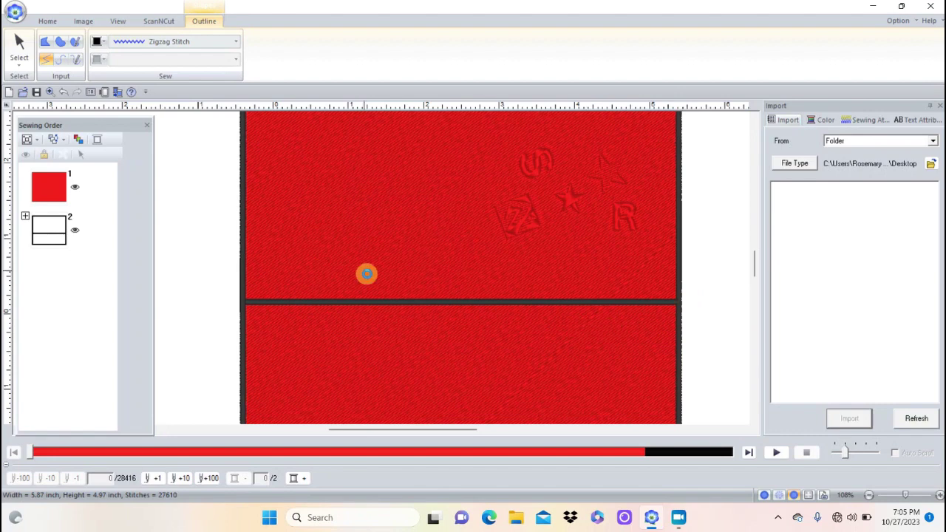
Set the horizontal line's sew type to Running Stitch.
{"action": "left_click", "coordinate": [234, 43]}
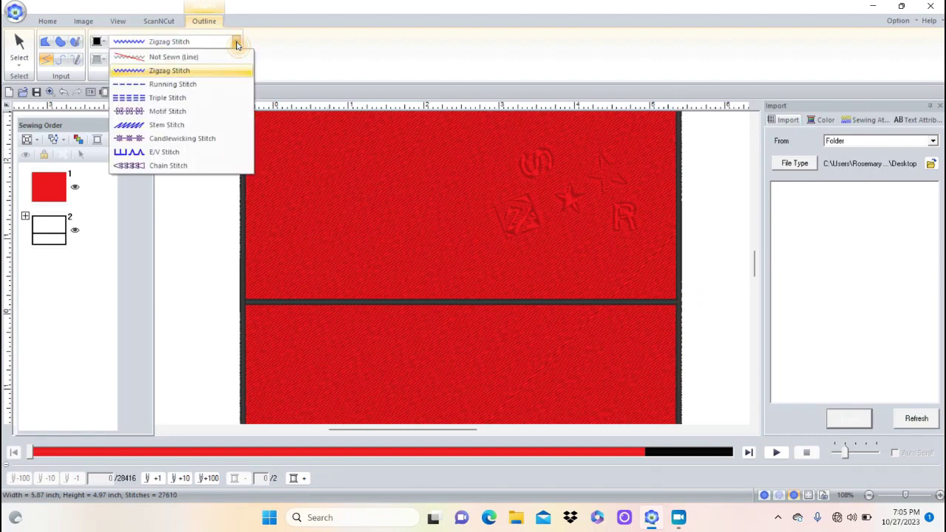
{"action": "left_click", "coordinate": [177, 85]}
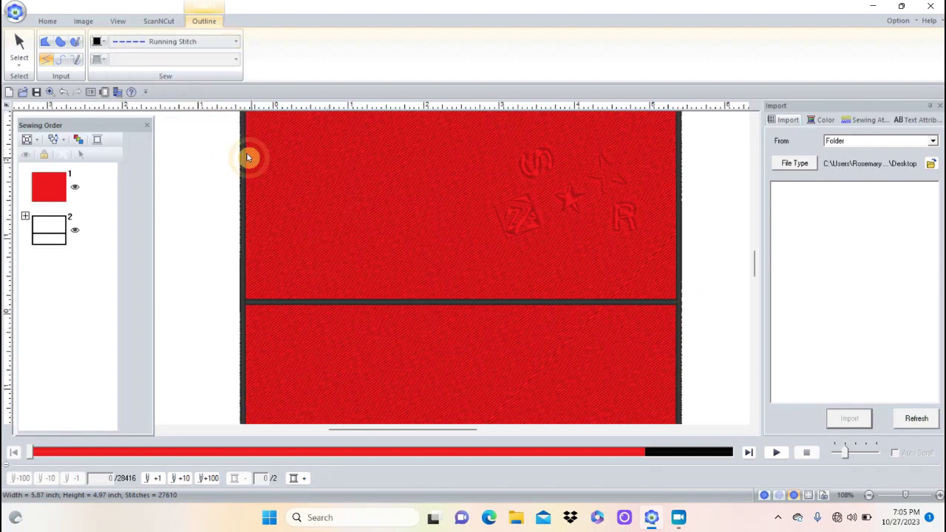
{"action": "left_click", "coordinate": [19, 48]}
{"action": "left_click", "coordinate": [48, 229]}
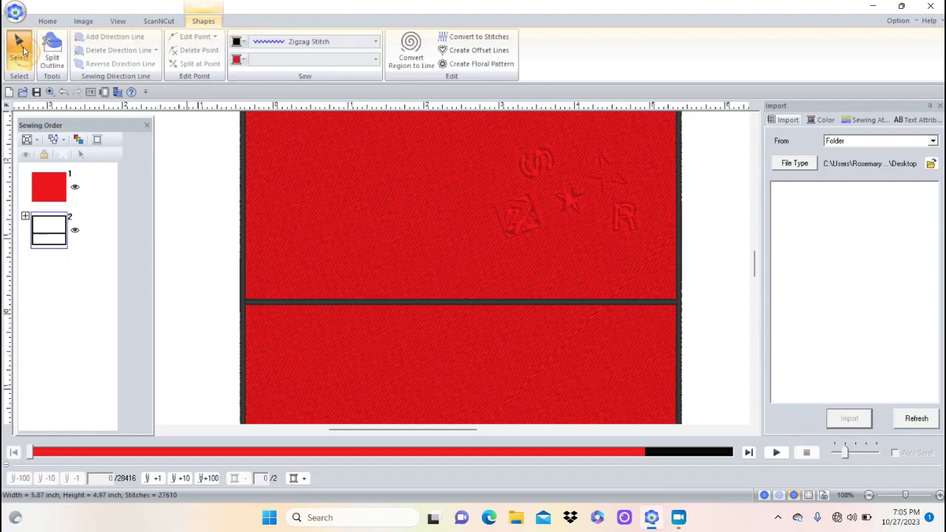
{"action": "left_click", "coordinate": [375, 42]}
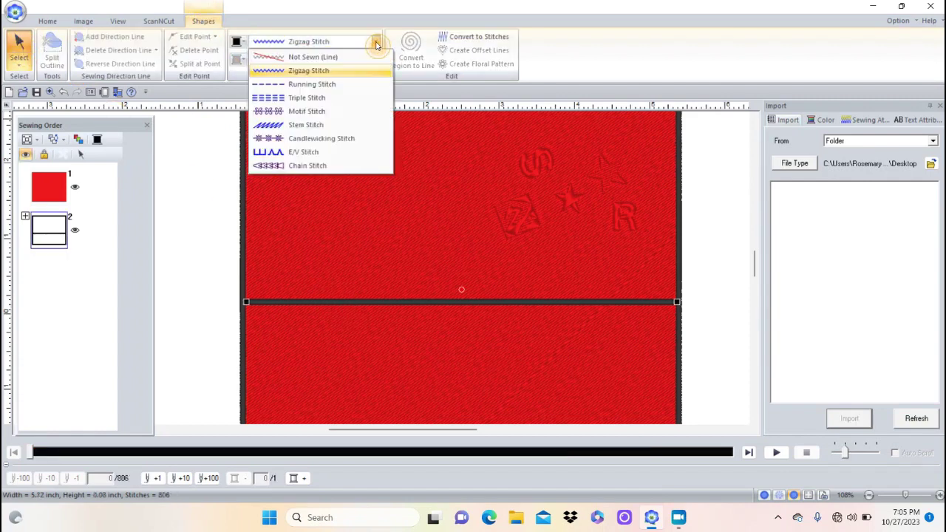
{"action": "left_click", "coordinate": [335, 85]}
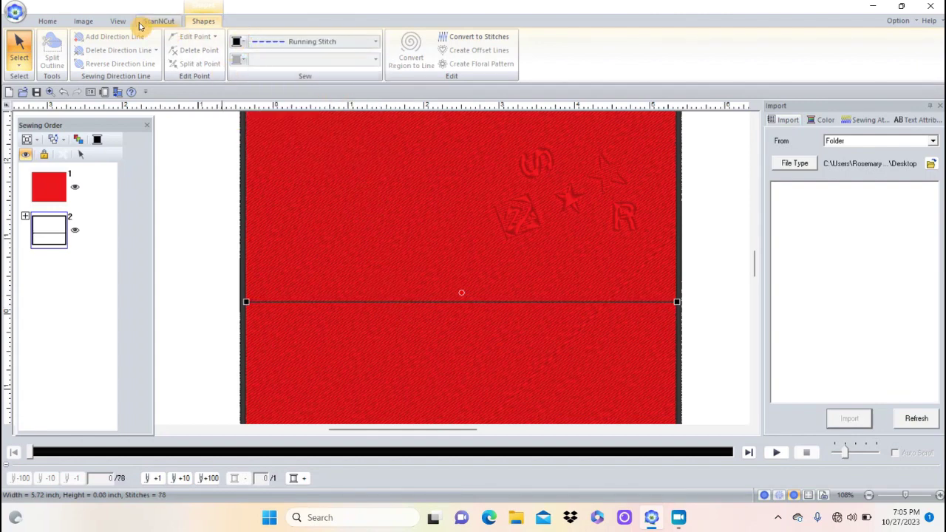
Draw a second horizontal straight line in Running Stitch across the red square, parallel to and below the first.
{"action": "left_click", "coordinate": [47, 23]}
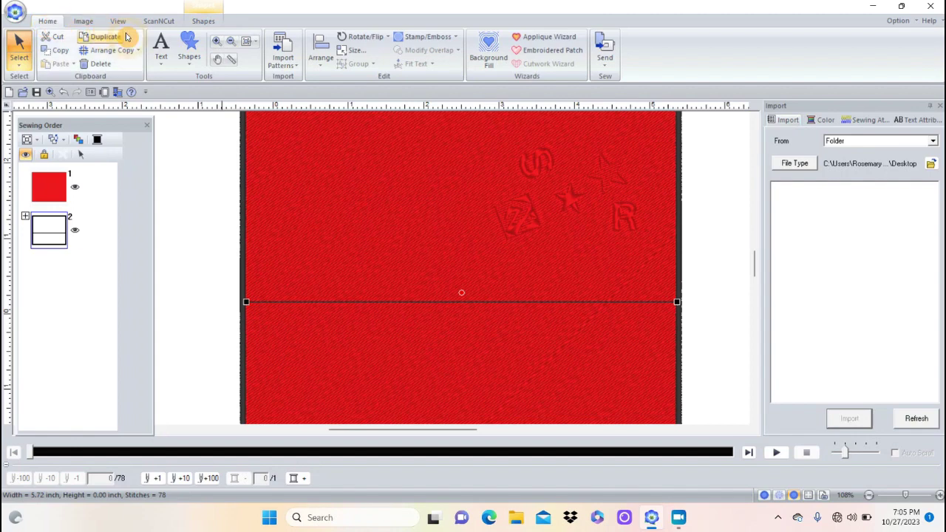
{"action": "left_click", "coordinate": [194, 64]}
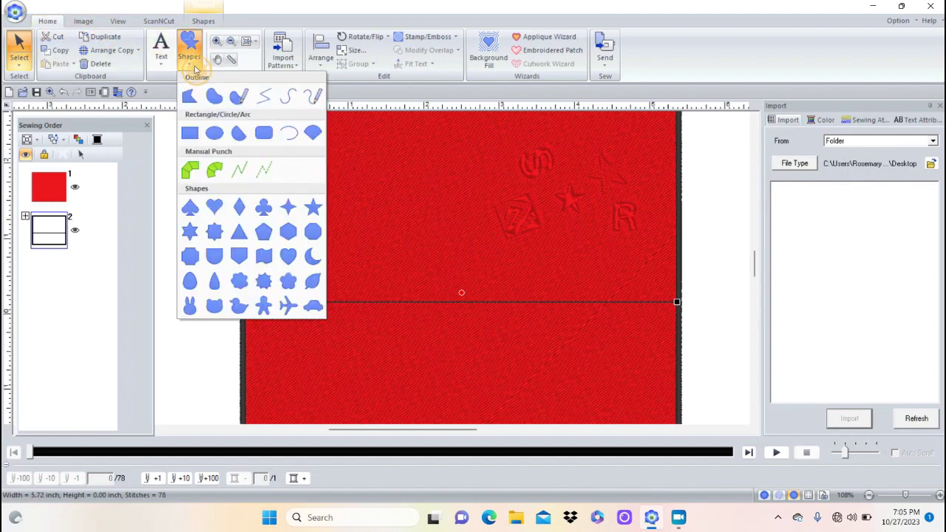
{"action": "left_click", "coordinate": [265, 97]}
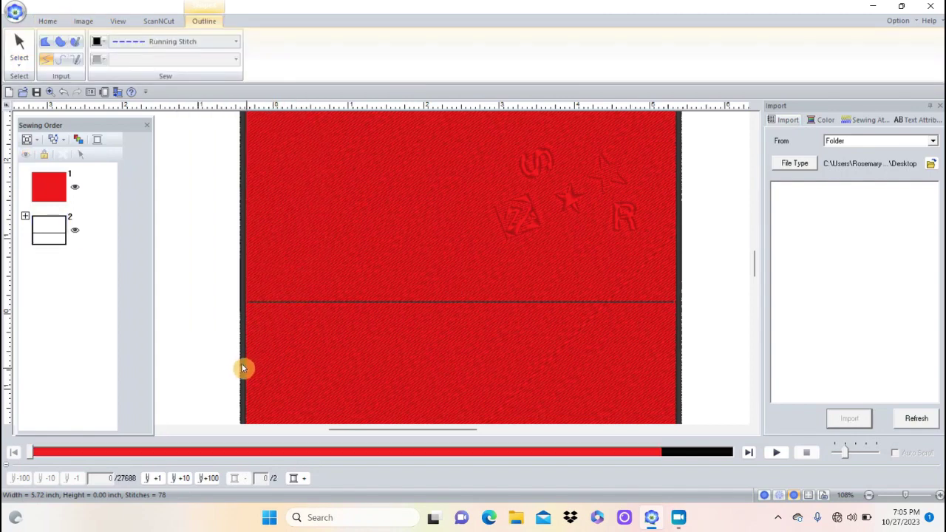
{"action": "left_click", "coordinate": [244, 366]}
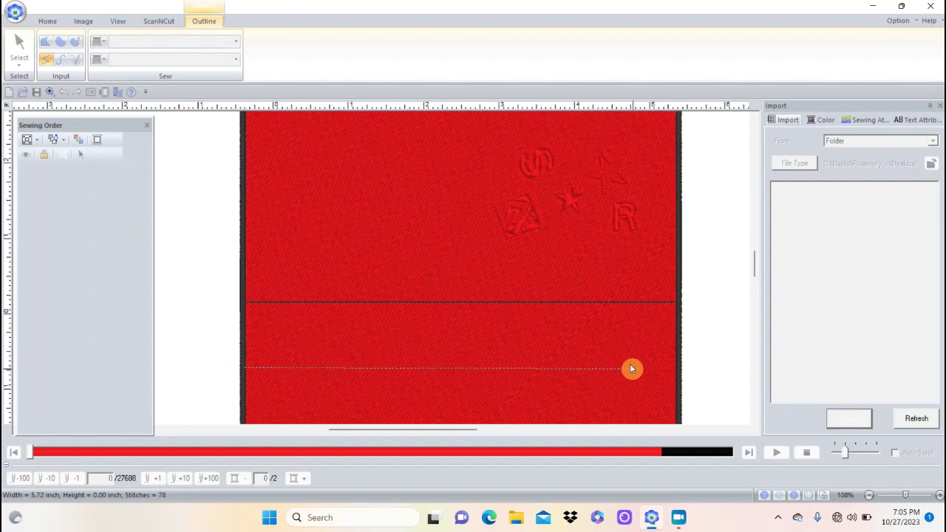
{"action": "double_click", "coordinate": [675, 366]}
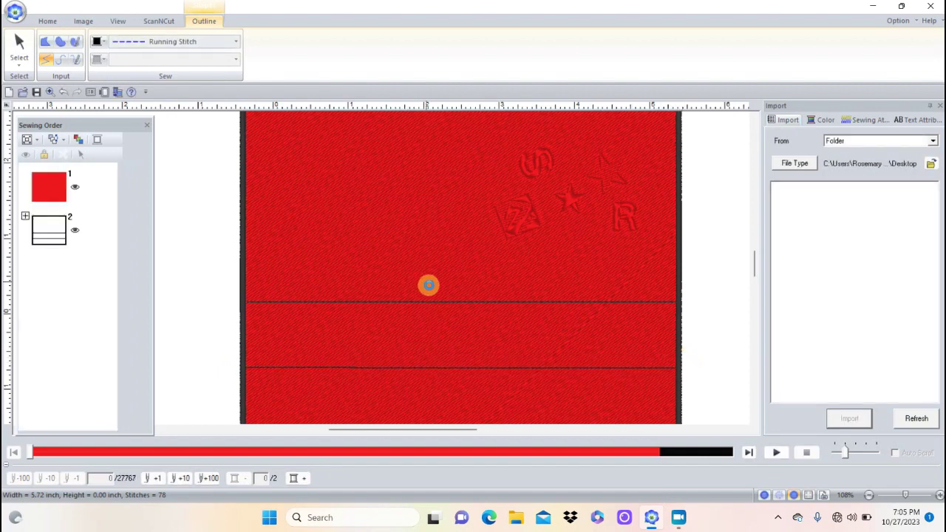
Try to convert both horizontal running-stitch lines on the red square to engraved lines at the same time.
{"action": "left_click", "coordinate": [19, 46]}
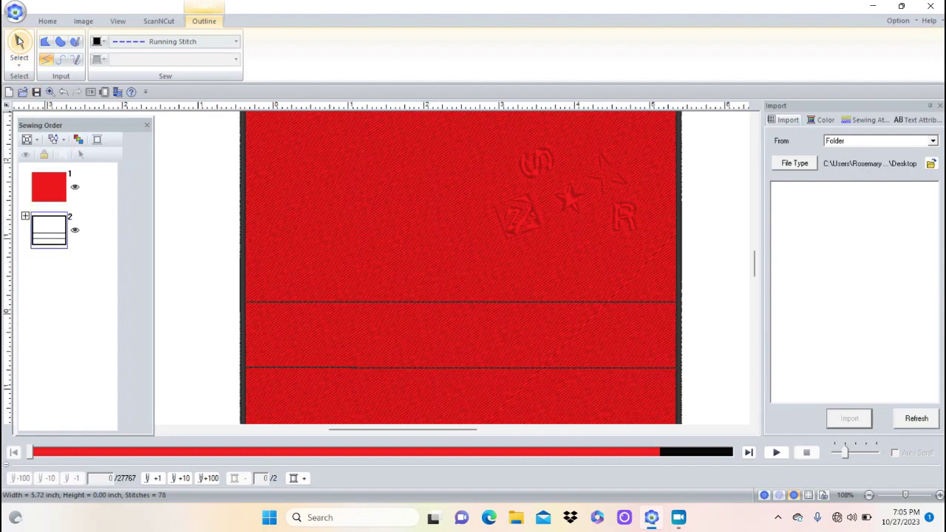
{"action": "left_click", "coordinate": [336, 302]}
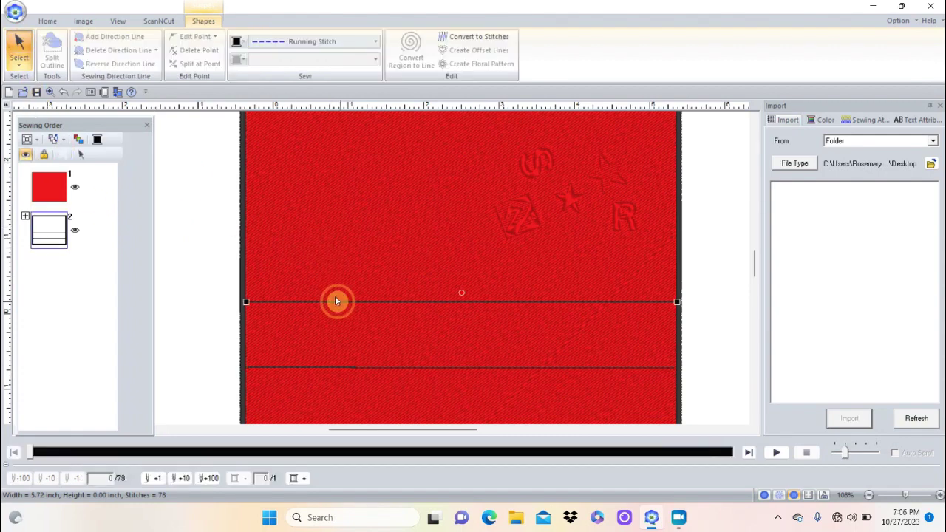
{"action": "left_click", "coordinate": [343, 368], "text": "ctrl"}
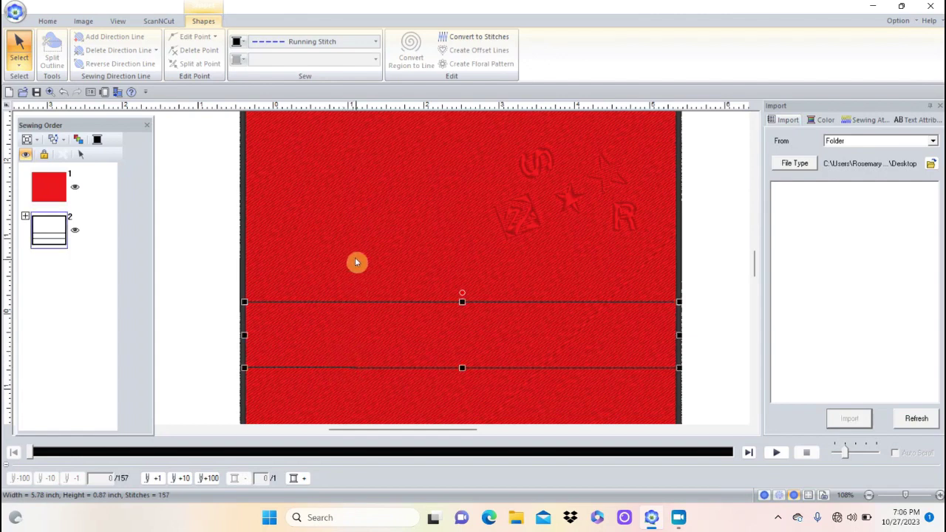
{"action": "left_click", "coordinate": [327, 221]}
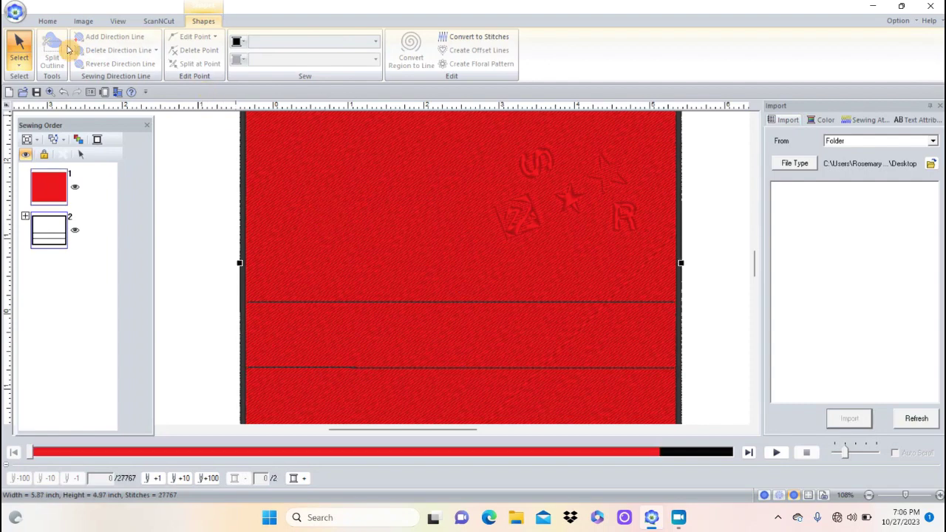
{"action": "left_click", "coordinate": [52, 25]}
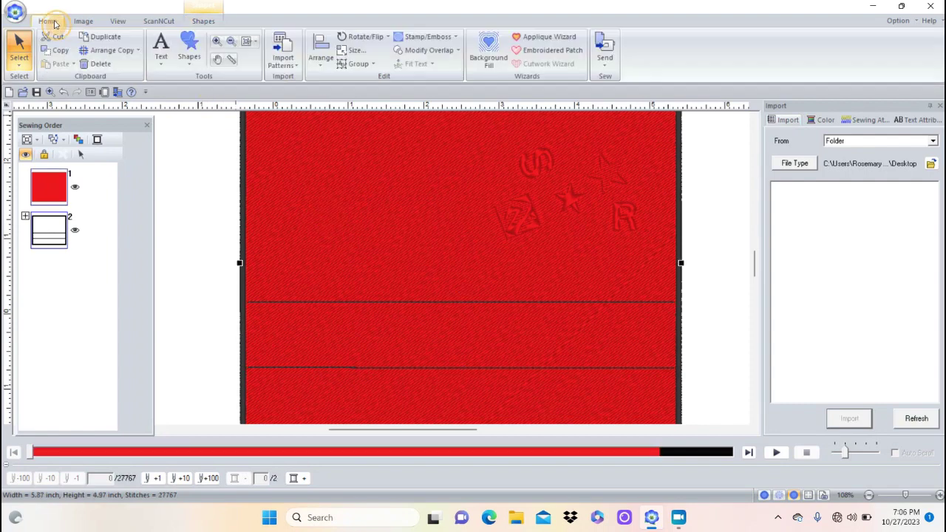
{"action": "left_click", "coordinate": [416, 38]}
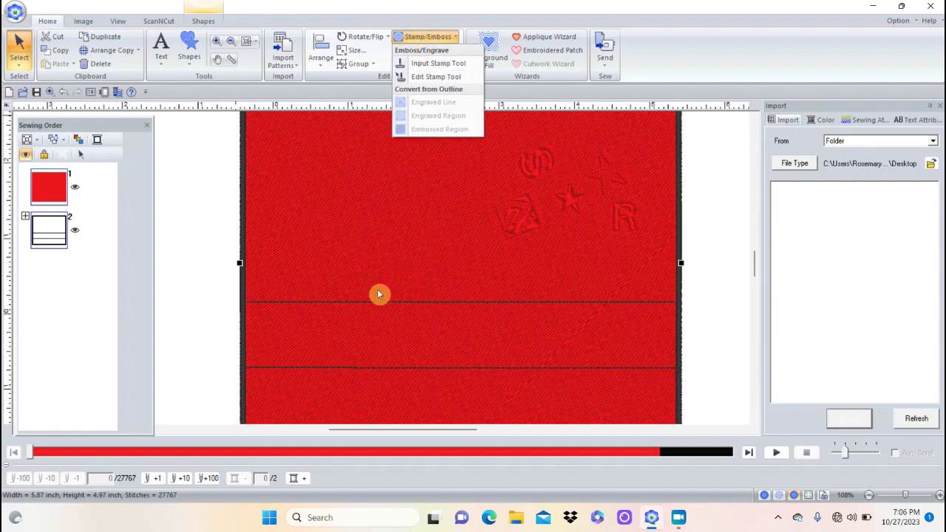
{"action": "left_click", "coordinate": [225, 241]}
{"action": "left_click", "coordinate": [319, 296]}
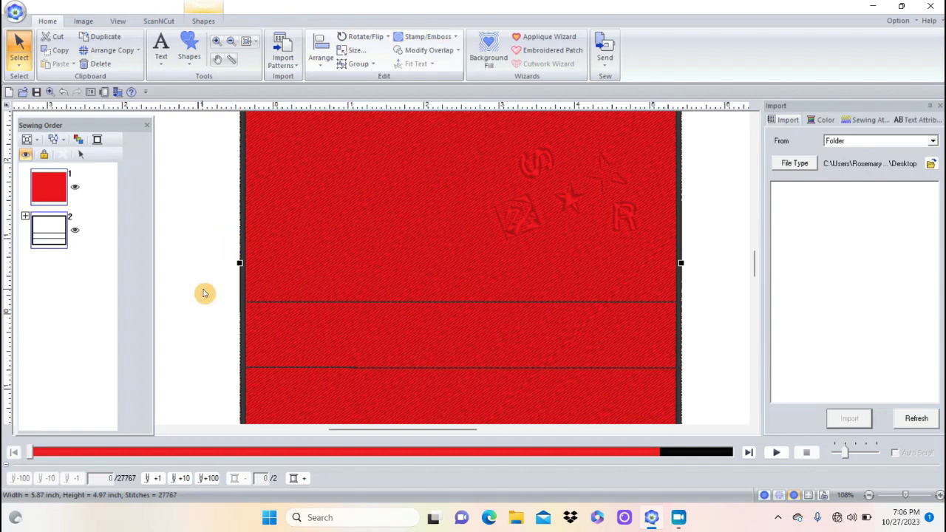
Convert the upper horizontal line to an Engraved Line in the red square's fill.
{"action": "left_click", "coordinate": [318, 306]}
{"action": "left_click", "coordinate": [335, 303]}
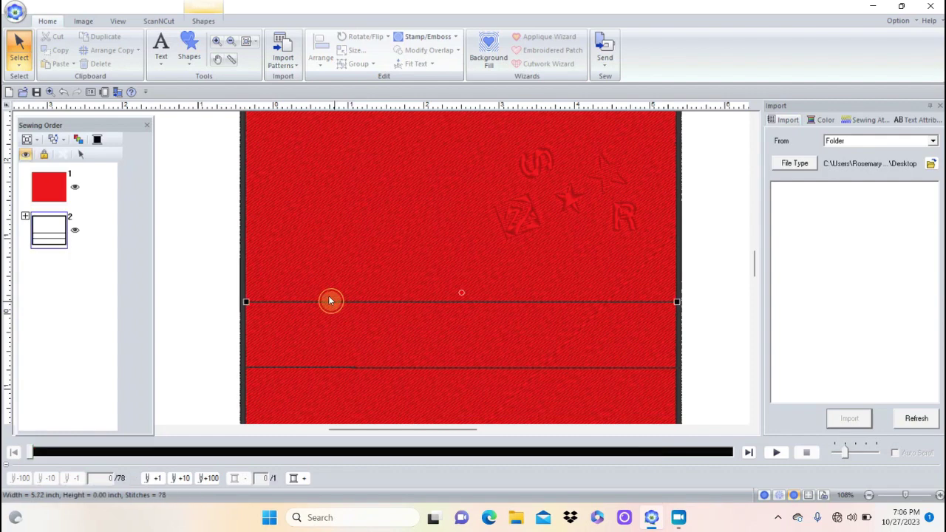
{"action": "left_click", "coordinate": [337, 229]}
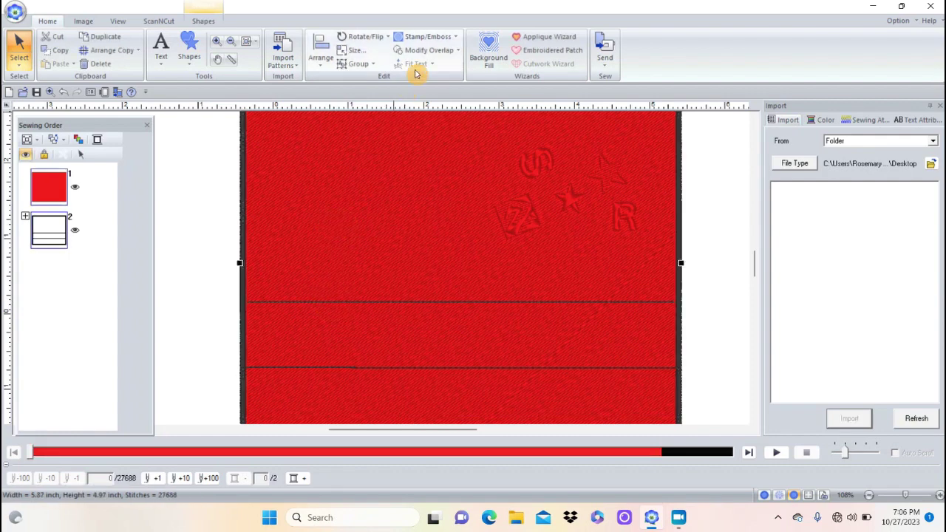
{"action": "left_click", "coordinate": [430, 38]}
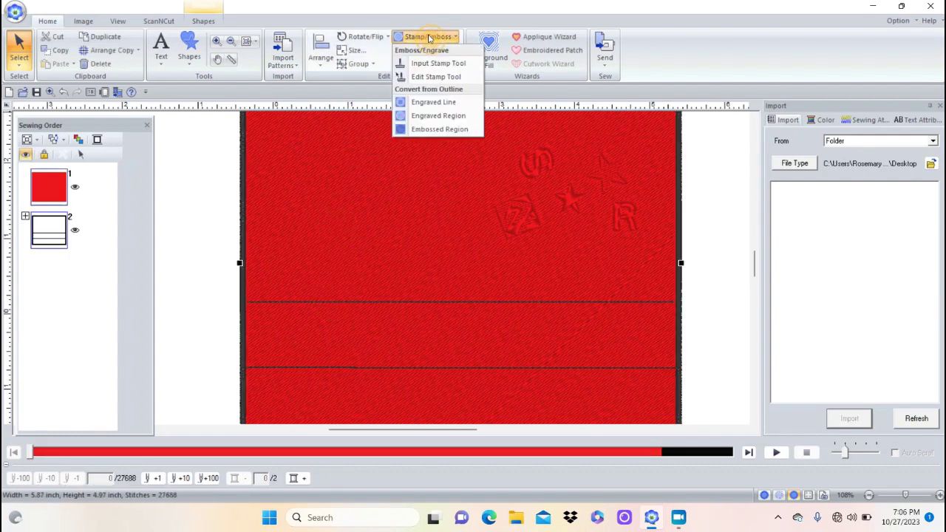
{"action": "left_click", "coordinate": [434, 103]}
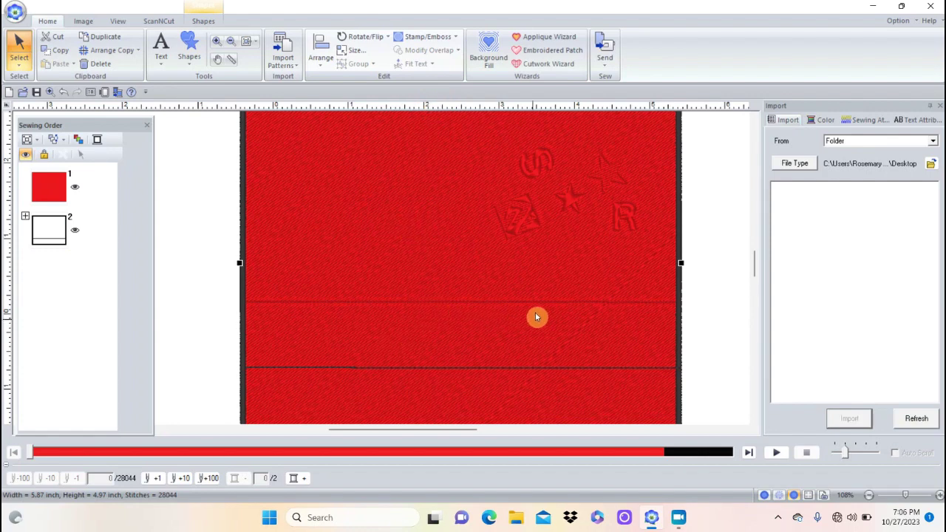
Convert the lower horizontal line to an Engraved Line in the red square's fill.
{"action": "left_click", "coordinate": [215, 334]}
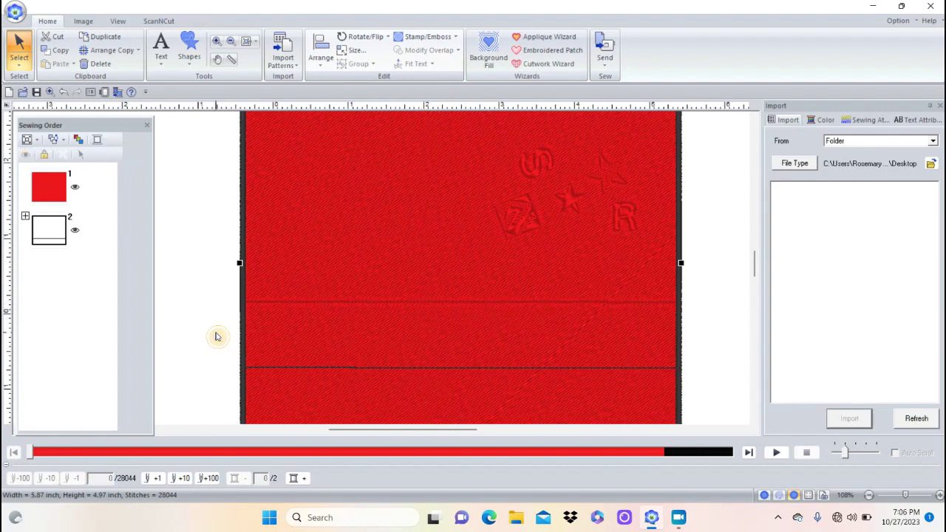
{"action": "left_click", "coordinate": [339, 368]}
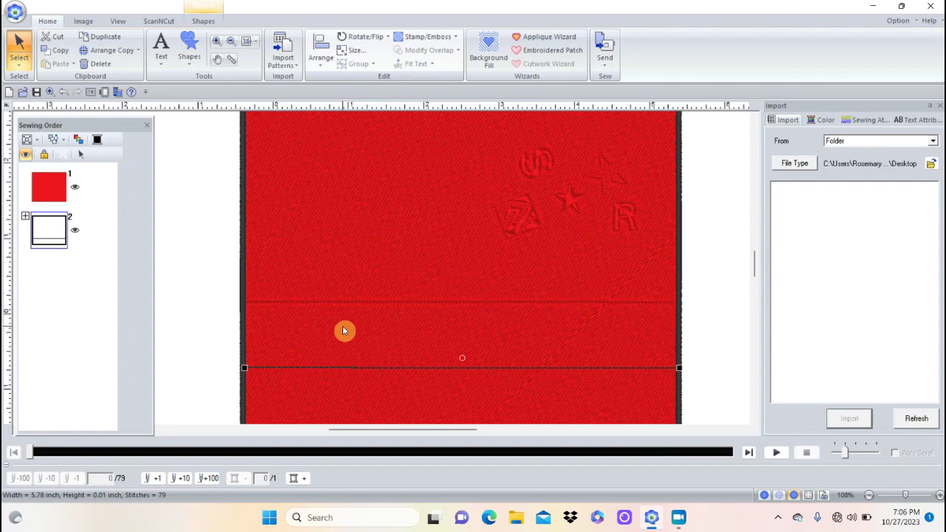
{"action": "left_click", "coordinate": [352, 238]}
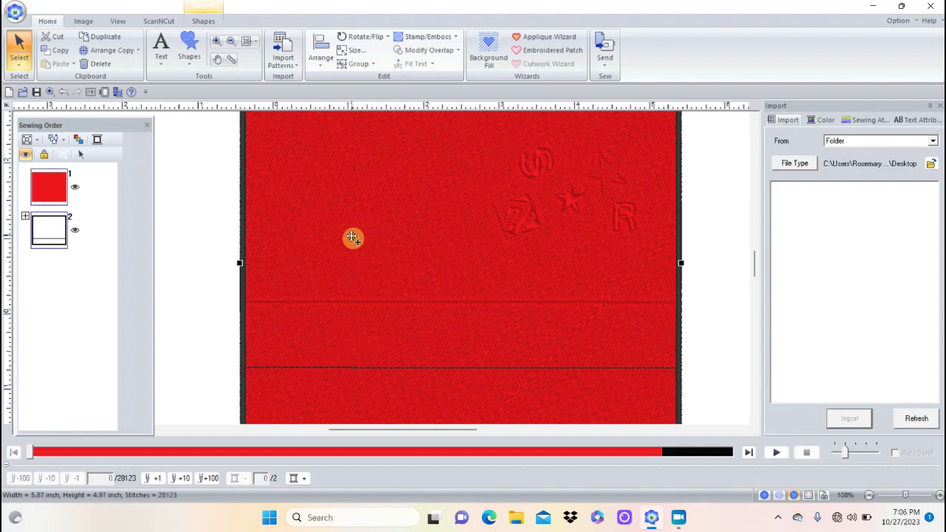
{"action": "left_click", "coordinate": [425, 36]}
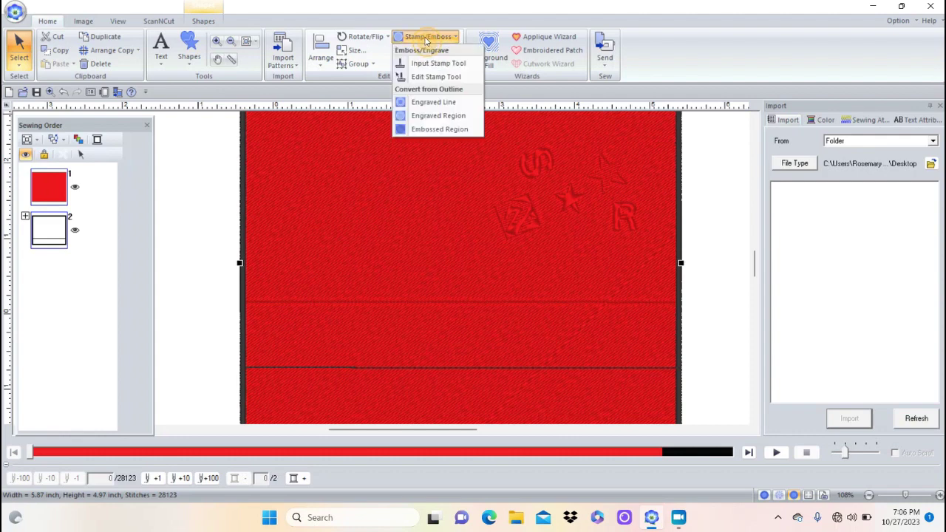
{"action": "left_click", "coordinate": [436, 104]}
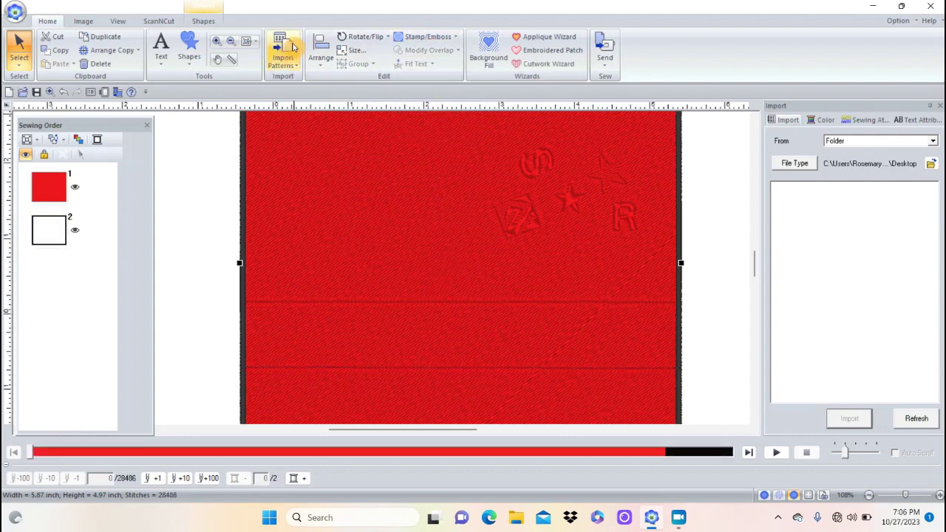
Examine the two engraved lines in the red fill up close.
{"action": "left_click", "coordinate": [215, 41]}
{"action": "left_click_drag", "start_coordinate": [313, 273], "coordinate": [513, 393]}
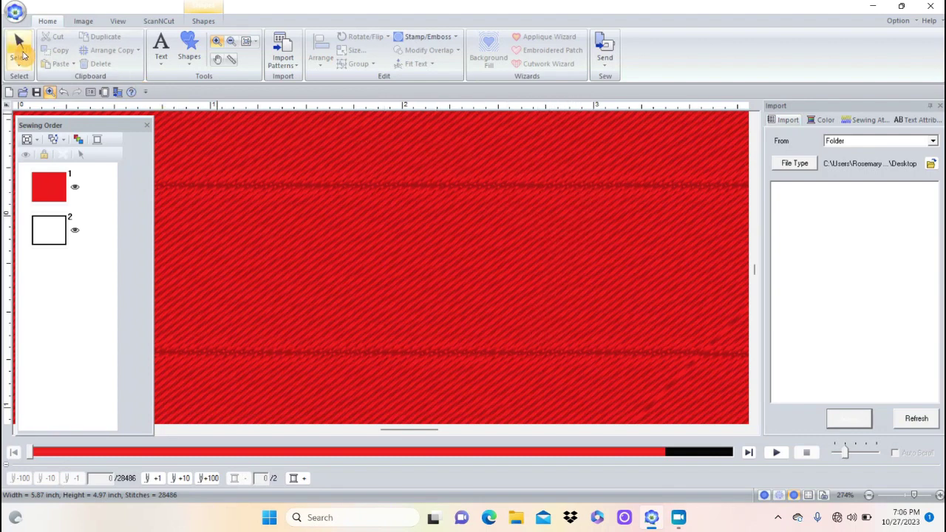
{"action": "left_click", "coordinate": [248, 44]}
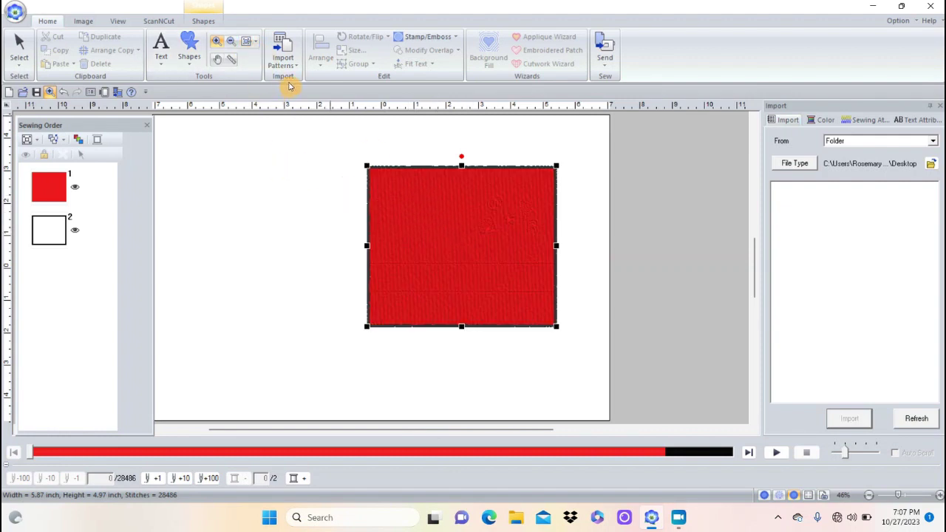
Browse the stamp patterns available for the Input Stamp Tool, from the card suits through the letters, without placing one.
{"action": "left_click", "coordinate": [215, 43]}
{"action": "left_click_drag", "start_coordinate": [362, 161], "coordinate": [472, 267]}
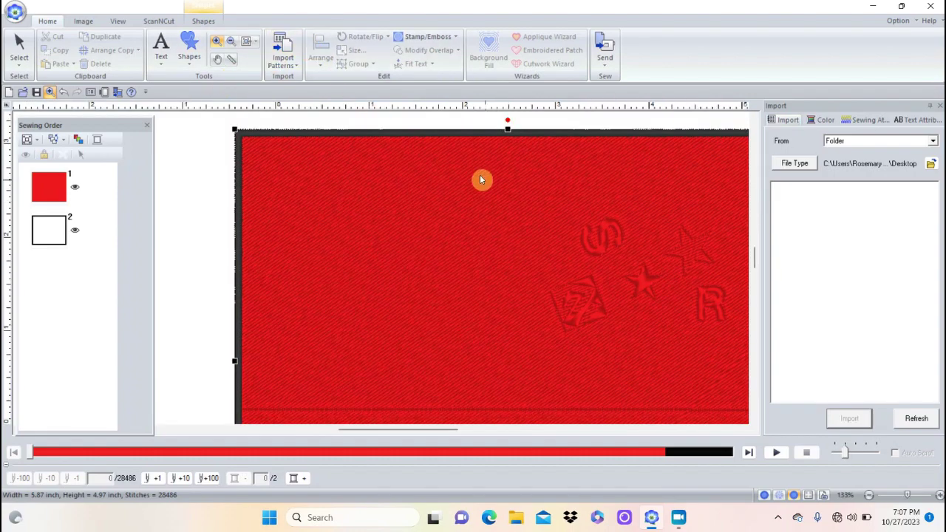
{"action": "left_click", "coordinate": [445, 36]}
{"action": "mouse_move", "coordinate": [443, 64]}
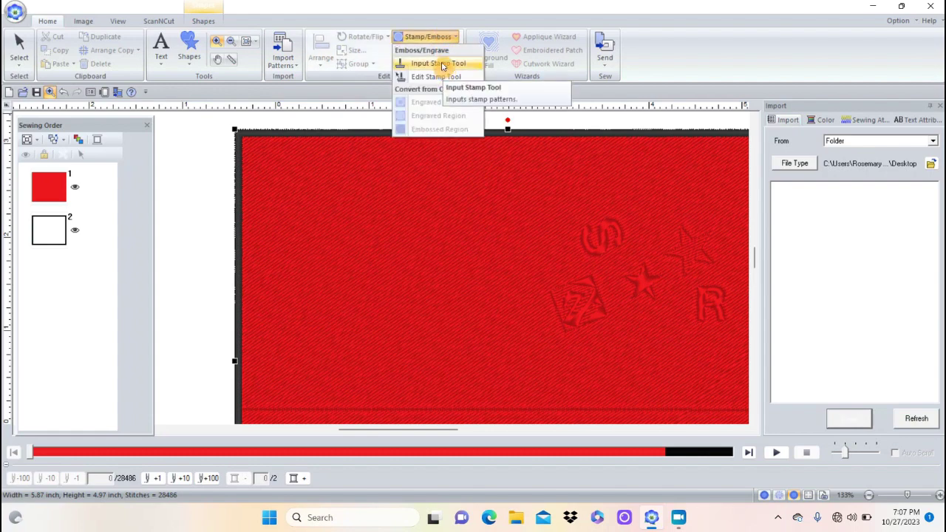
{"action": "left_click", "coordinate": [475, 86]}
{"action": "left_click", "coordinate": [762, 252]}
{"action": "left_click", "coordinate": [762, 252]}
{"action": "left_click", "coordinate": [762, 252]}
{"action": "left_click", "coordinate": [761, 252]}
{"action": "left_click", "coordinate": [762, 252]}
{"action": "left_click", "coordinate": [762, 252]}
{"action": "left_click", "coordinate": [761, 252]}
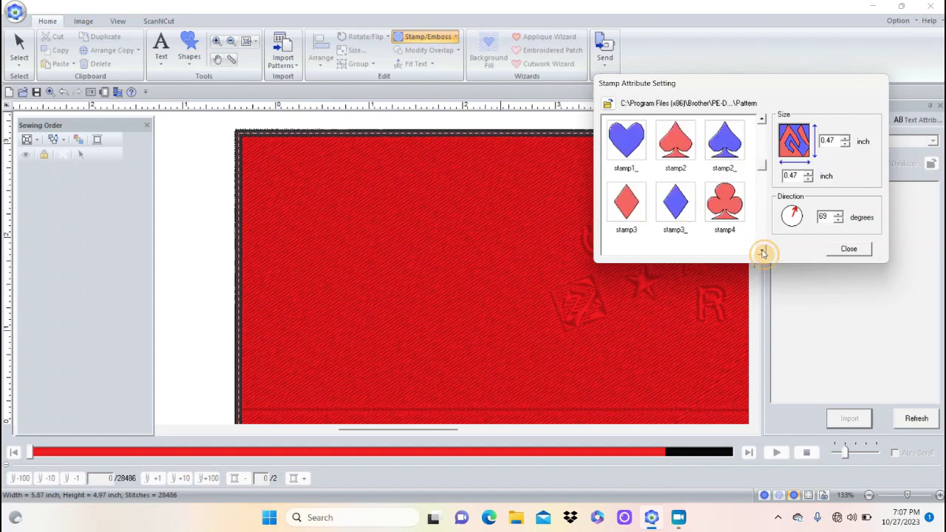
{"action": "left_click", "coordinate": [762, 252]}
{"action": "left_click", "coordinate": [761, 252]}
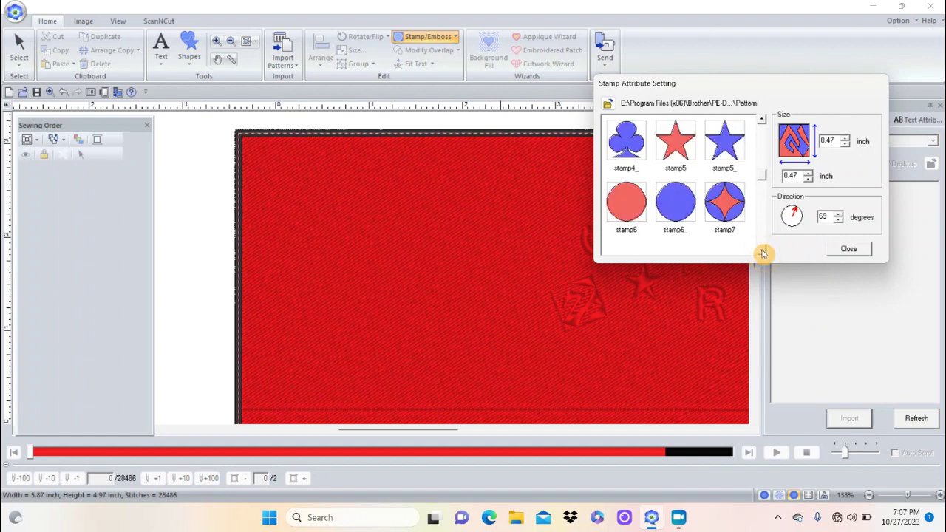
{"action": "left_click", "coordinate": [762, 251]}
{"action": "left_click", "coordinate": [762, 251]}
{"action": "left_click", "coordinate": [762, 251]}
{"action": "left_click", "coordinate": [762, 251]}
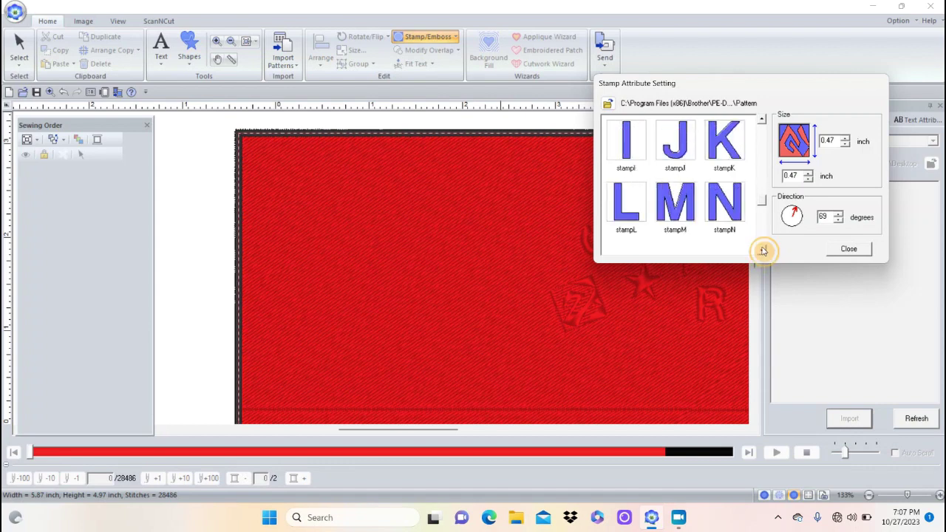
{"action": "left_click", "coordinate": [848, 250]}
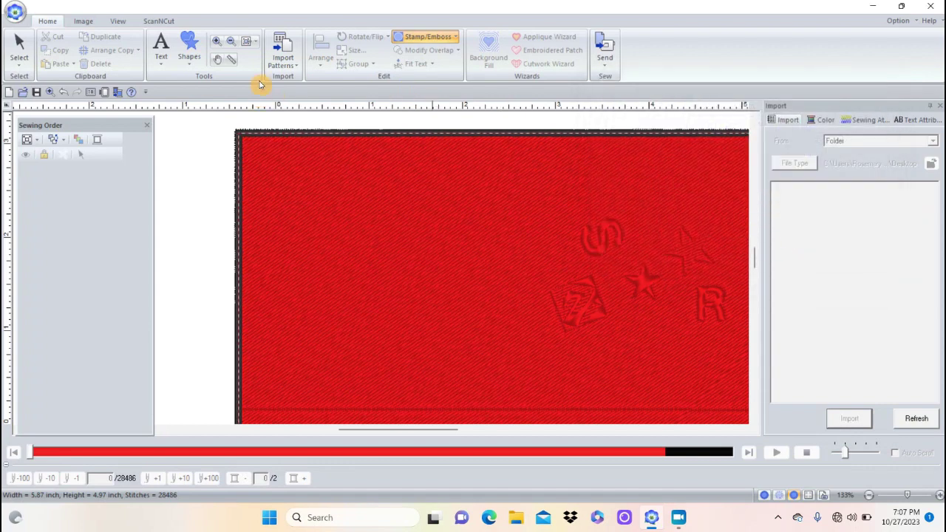
Draw a duck shape about 0.69 by 0.67 inch near the red square's upper-left corner.
{"action": "left_click", "coordinate": [190, 44]}
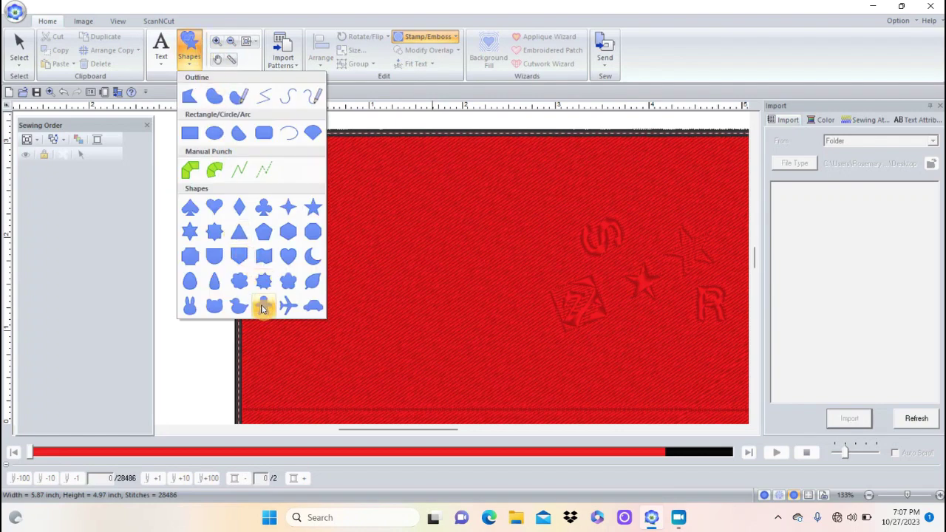
{"action": "left_click", "coordinate": [238, 306]}
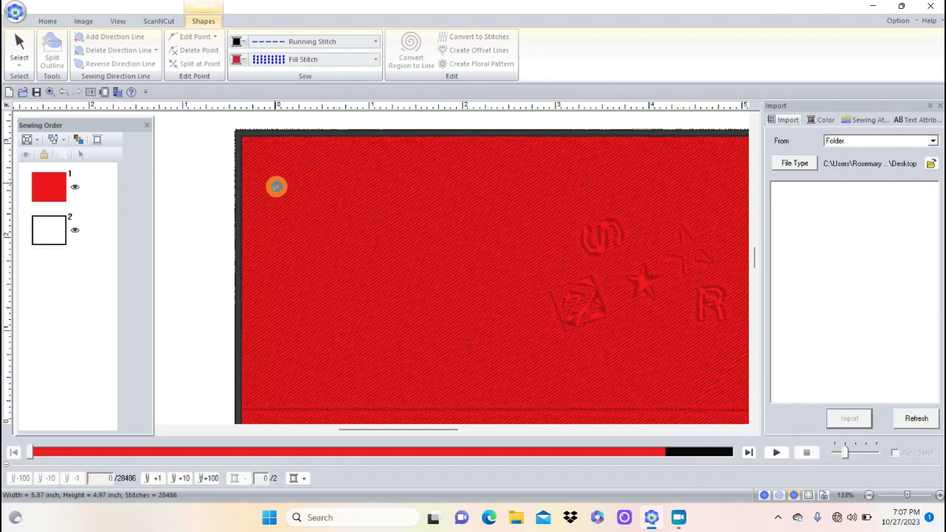
{"action": "left_click_drag", "start_coordinate": [266, 176], "coordinate": [329, 235]}
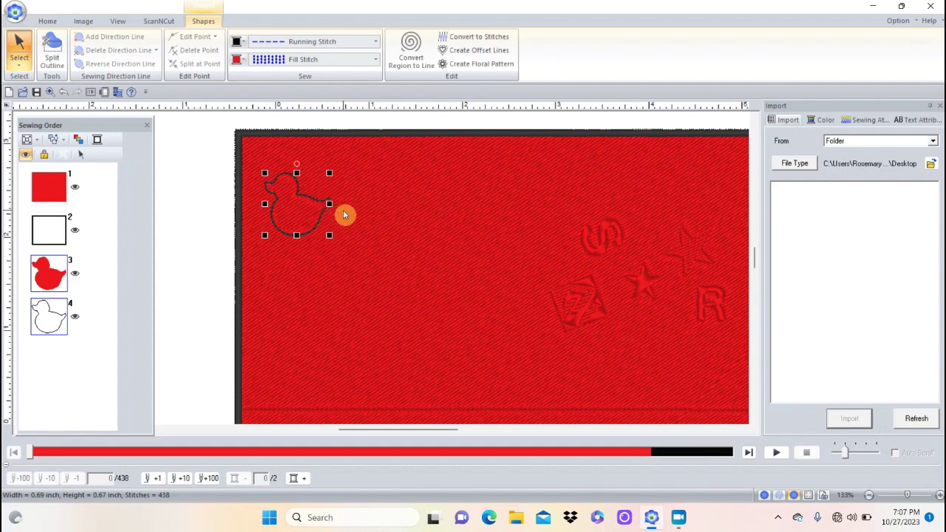
Duplicate the duck twice and place the copies beside it to form a row of three ducks.
{"action": "key", "text": "ctrl+d"}
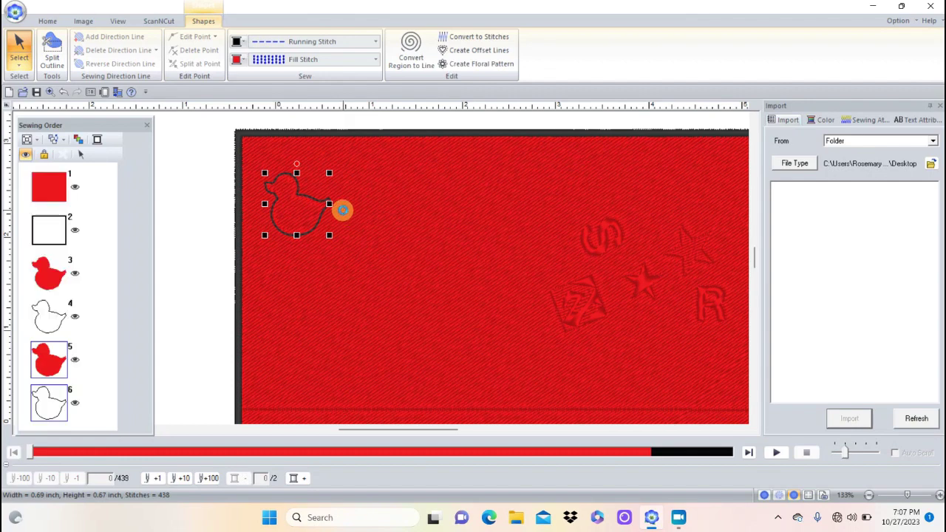
{"action": "left_click_drag", "start_coordinate": [313, 212], "coordinate": [362, 200]}
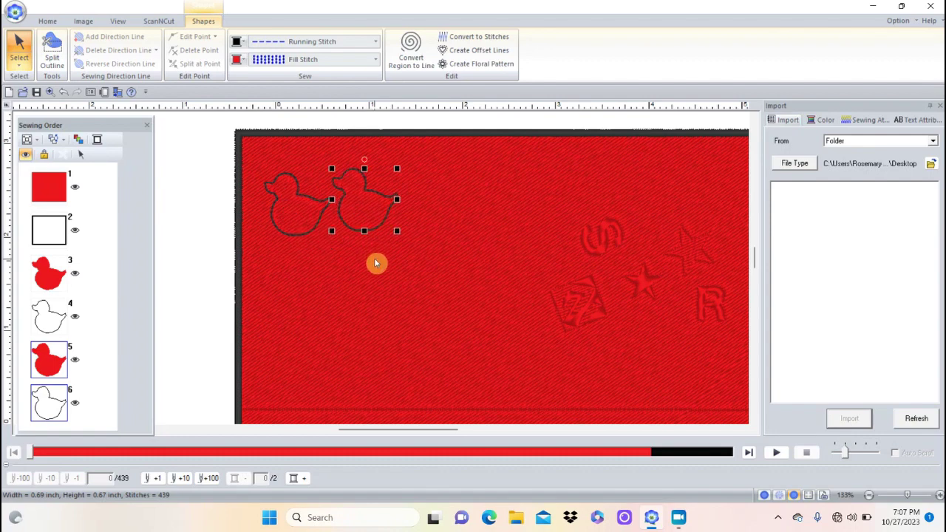
{"action": "key", "text": "ctrl+d"}
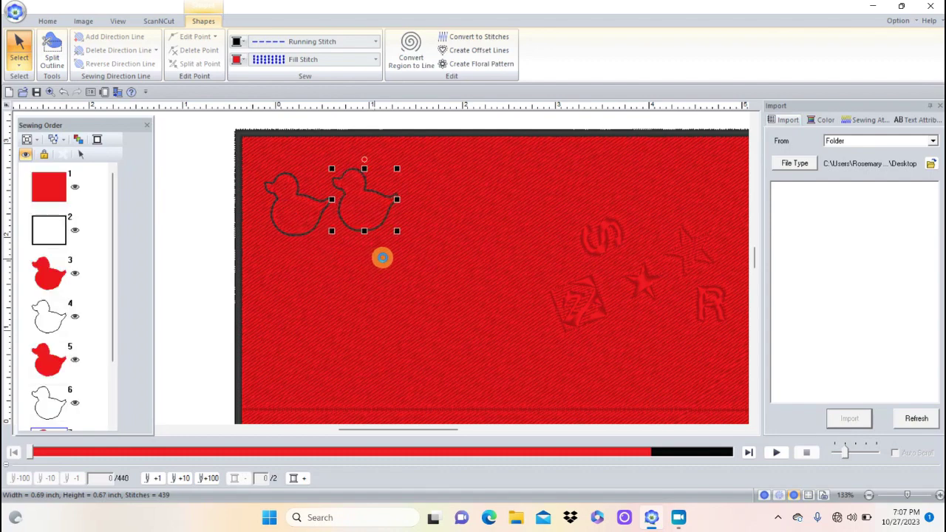
{"action": "left_click_drag", "start_coordinate": [375, 213], "coordinate": [431, 199]}
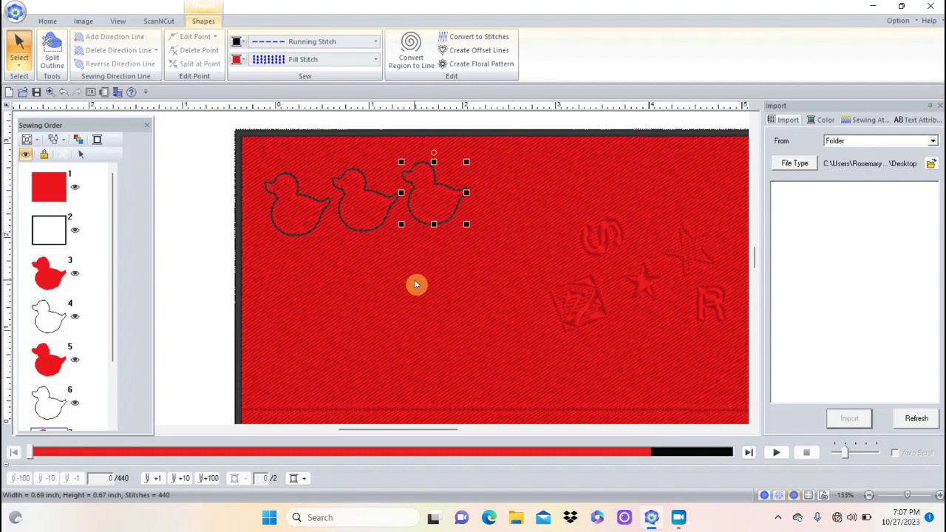
Convert the leftmost duck, selected together with the red square, into an Engraved Region in the square's fill.
{"action": "left_click", "coordinate": [413, 306]}
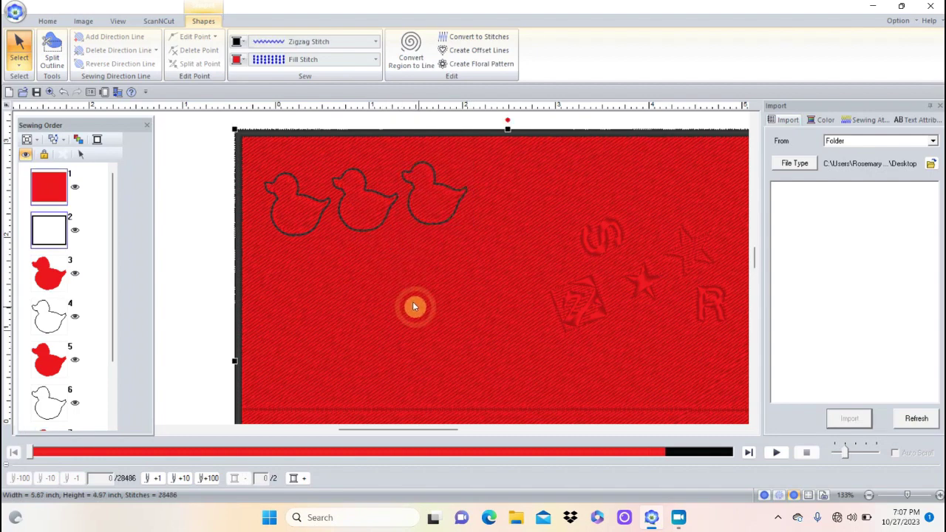
{"action": "left_click", "coordinate": [232, 234]}
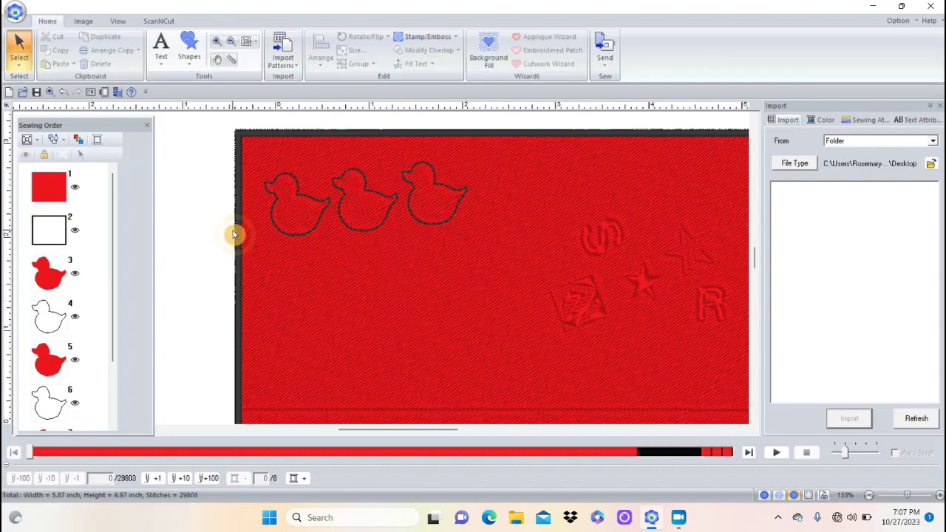
{"action": "left_click", "coordinate": [273, 224]}
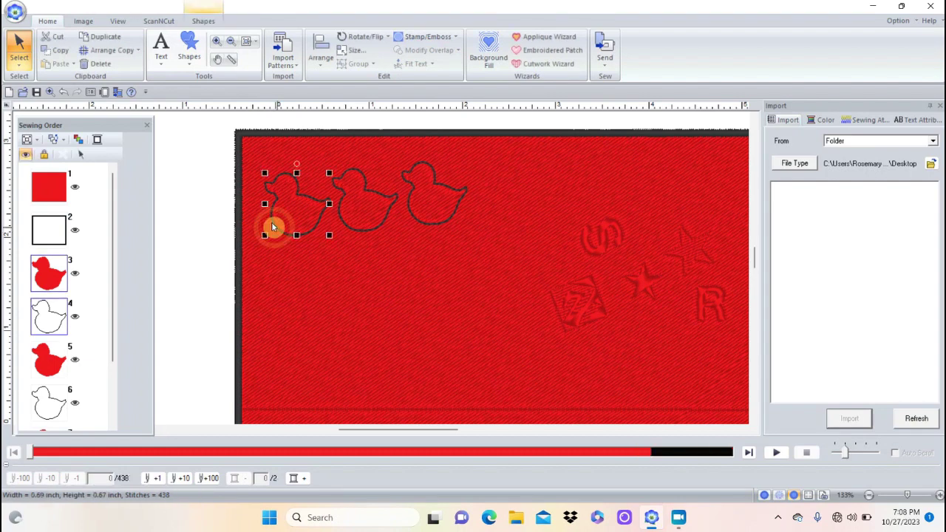
{"action": "left_click", "coordinate": [251, 273]}
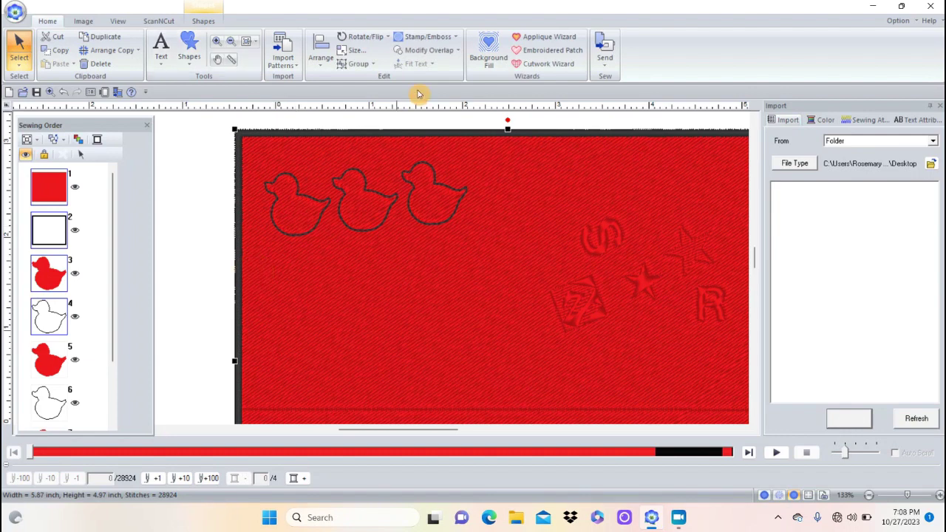
{"action": "left_click", "coordinate": [444, 39]}
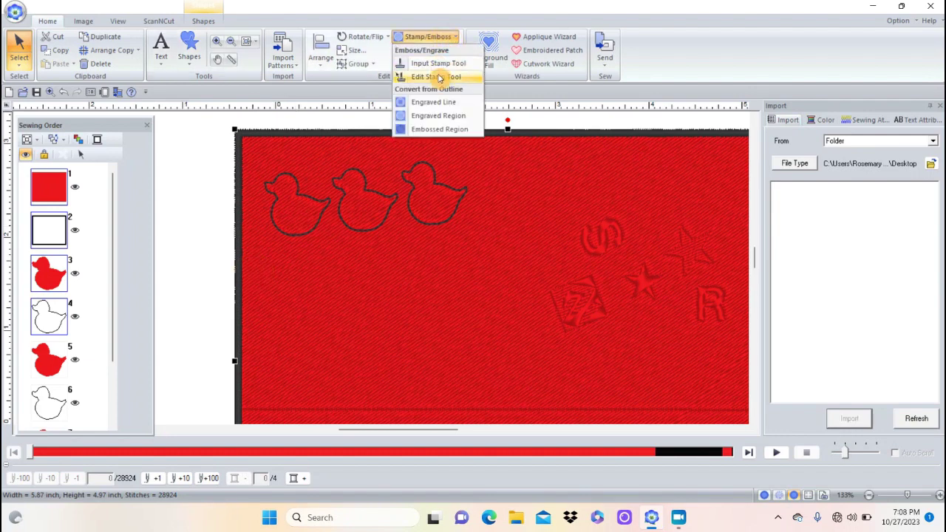
{"action": "left_click", "coordinate": [438, 118]}
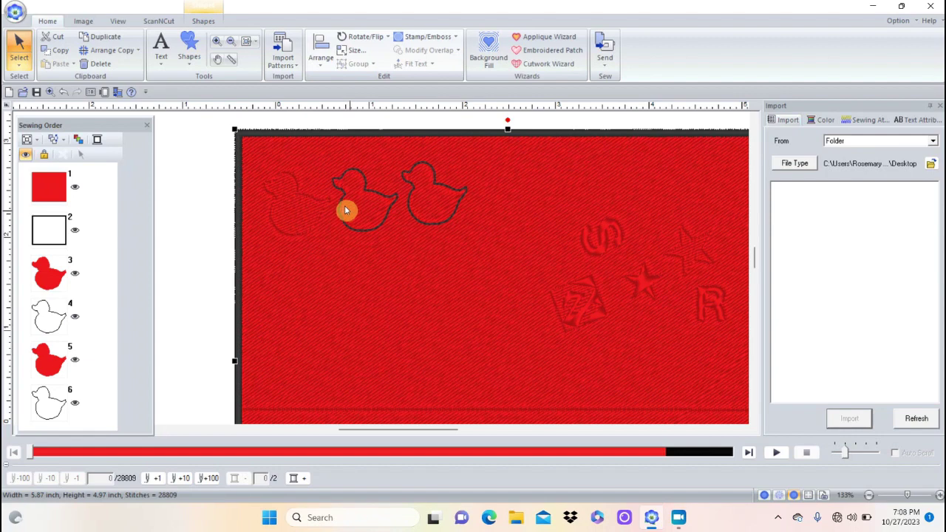
{"action": "left_click", "coordinate": [222, 257]}
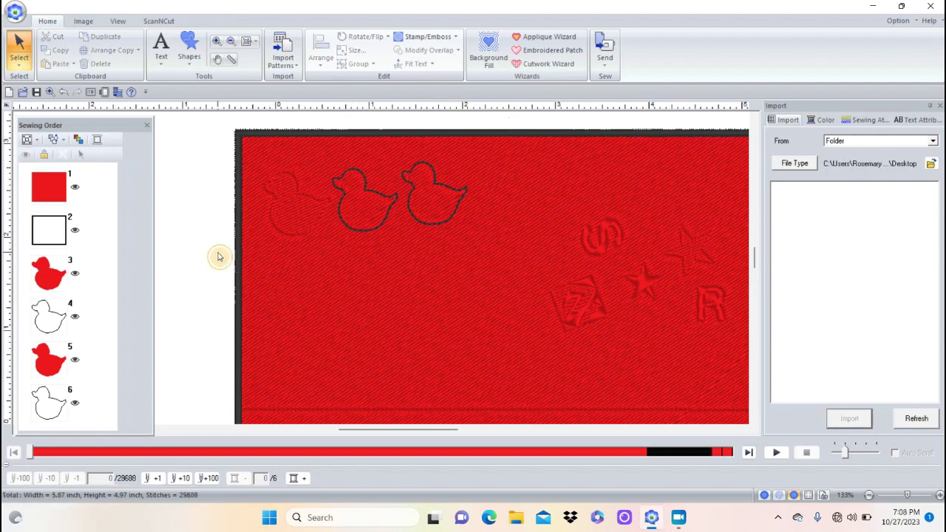
Convert the middle duck, selected together with the red square, into an Embossed Region in the square's fill.
{"action": "left_click", "coordinate": [372, 191]}
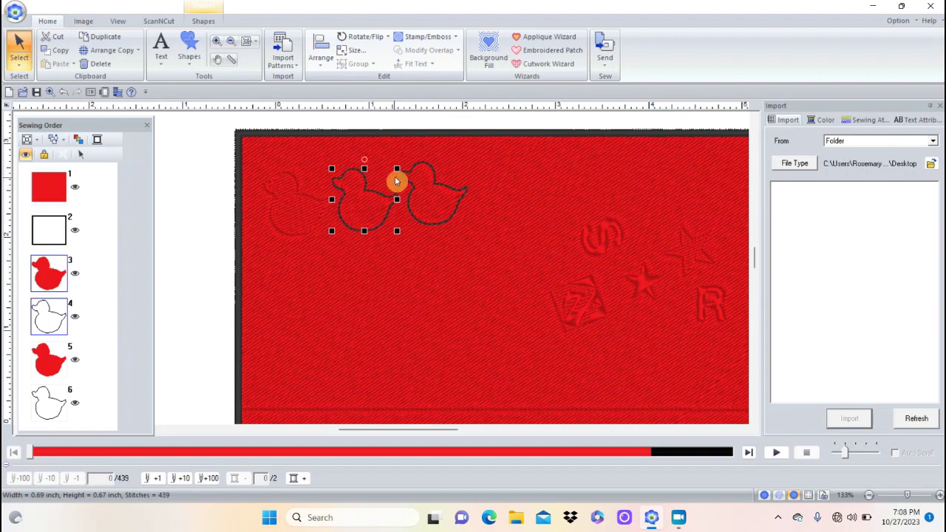
{"action": "left_click", "coordinate": [415, 277]}
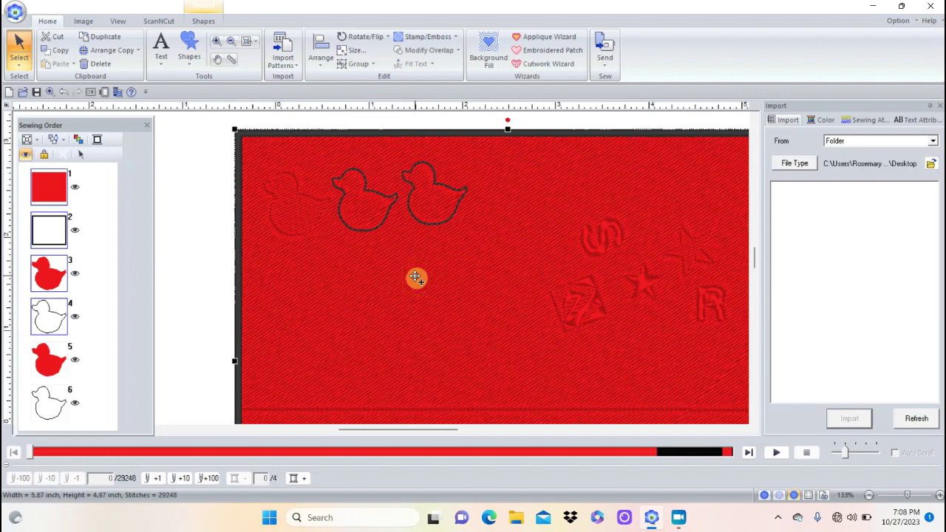
{"action": "left_click", "coordinate": [439, 38]}
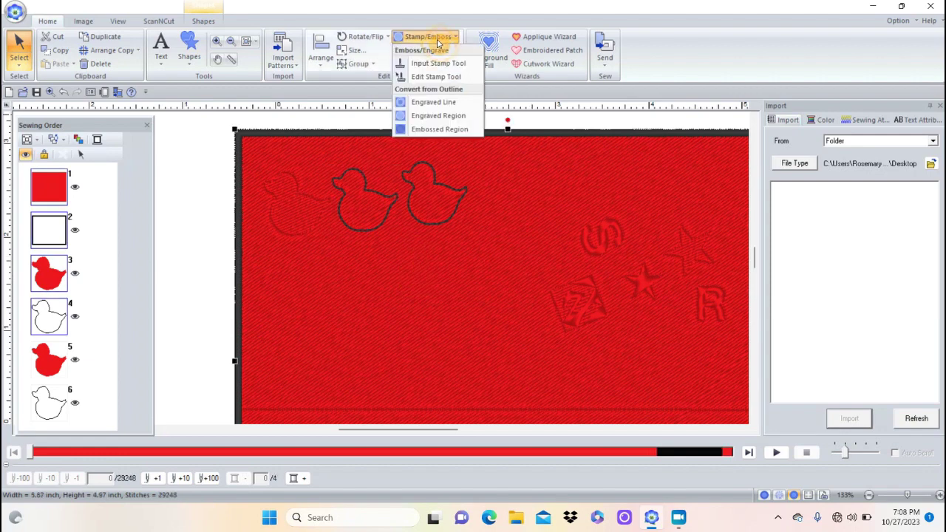
{"action": "left_click", "coordinate": [442, 132]}
{"action": "left_click", "coordinate": [403, 240]}
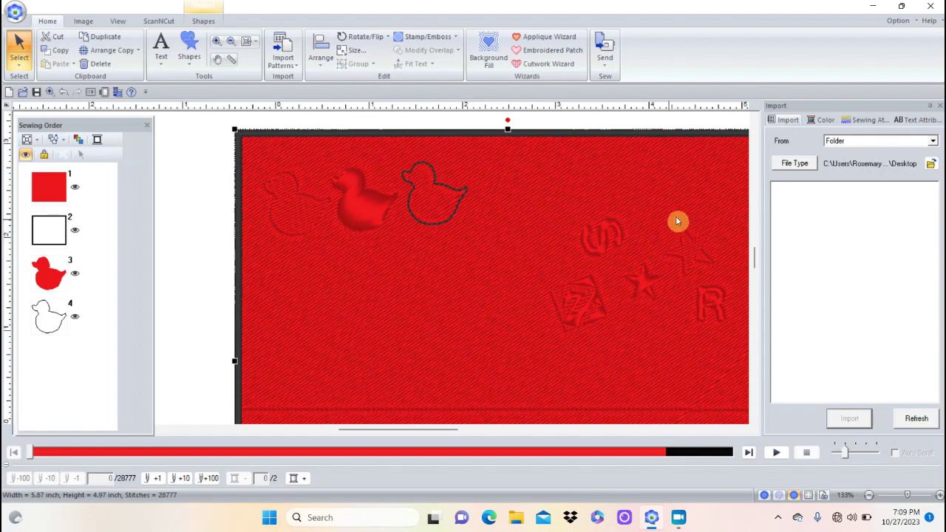
{"action": "scroll", "coordinate": [753, 264], "scroll_direction": "down", "scroll_amount": 5}
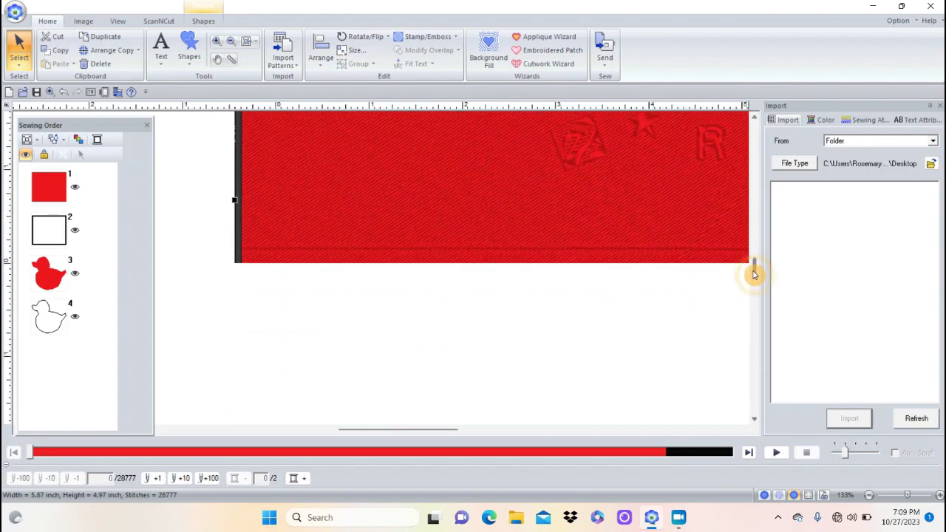
{"action": "scroll", "coordinate": [752, 269], "scroll_direction": "up", "scroll_amount": 5}
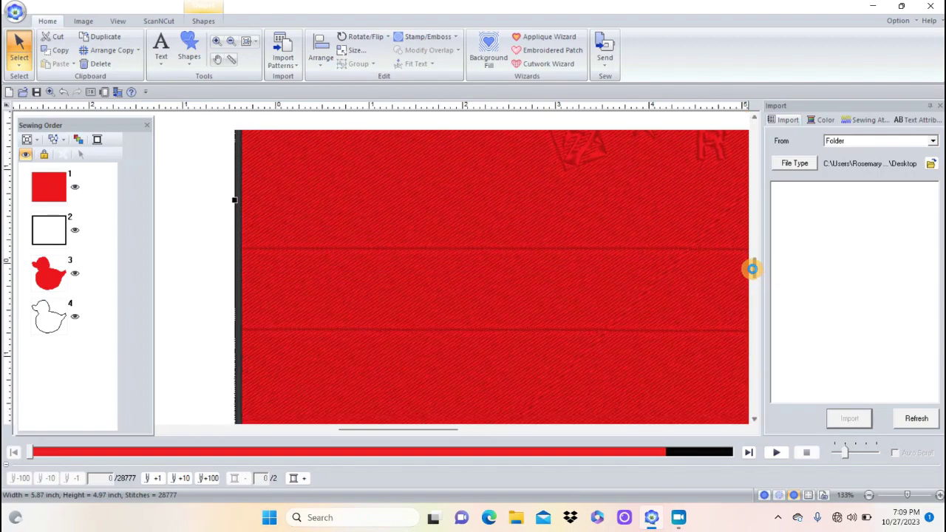